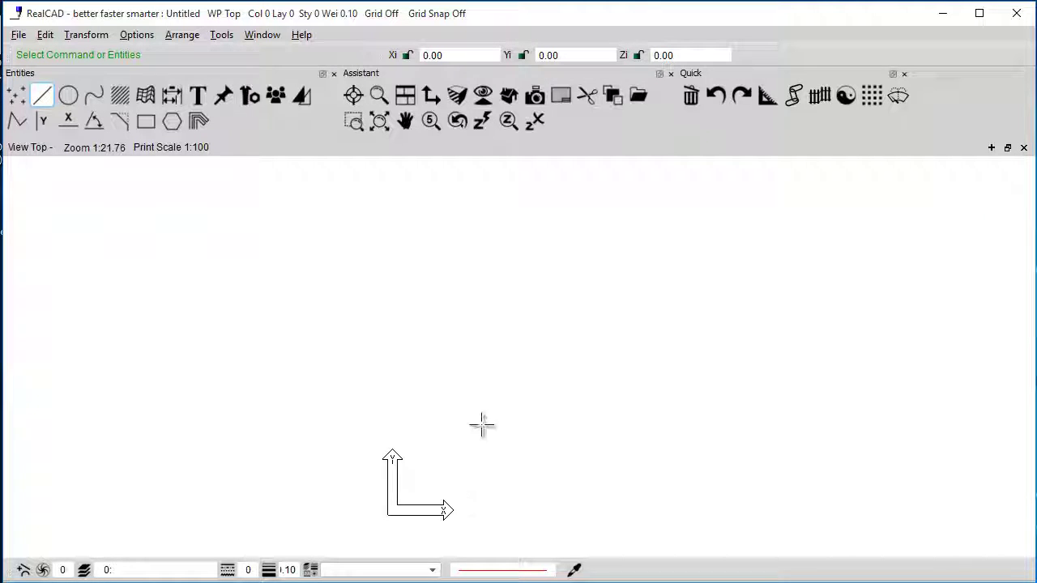
middle_click_drag(420, 440, 493, 419)
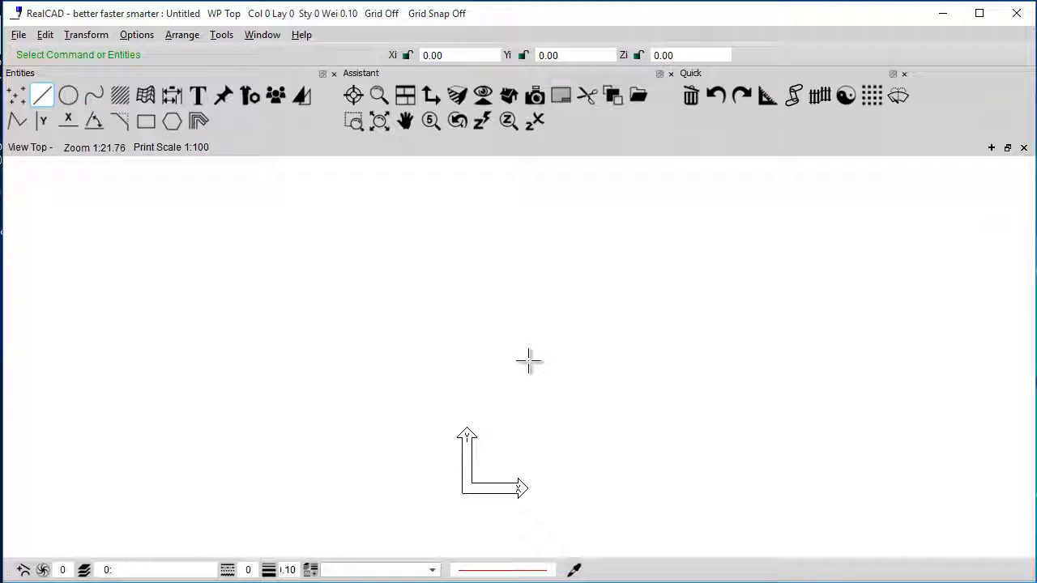
middle_click_drag(579, 337, 491, 364)
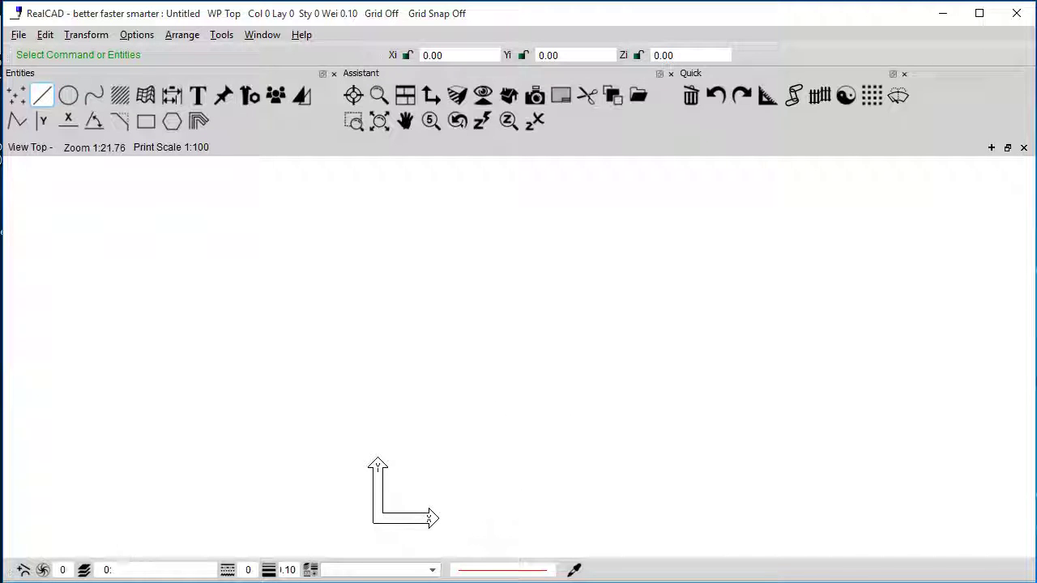
left_click(21, 571)
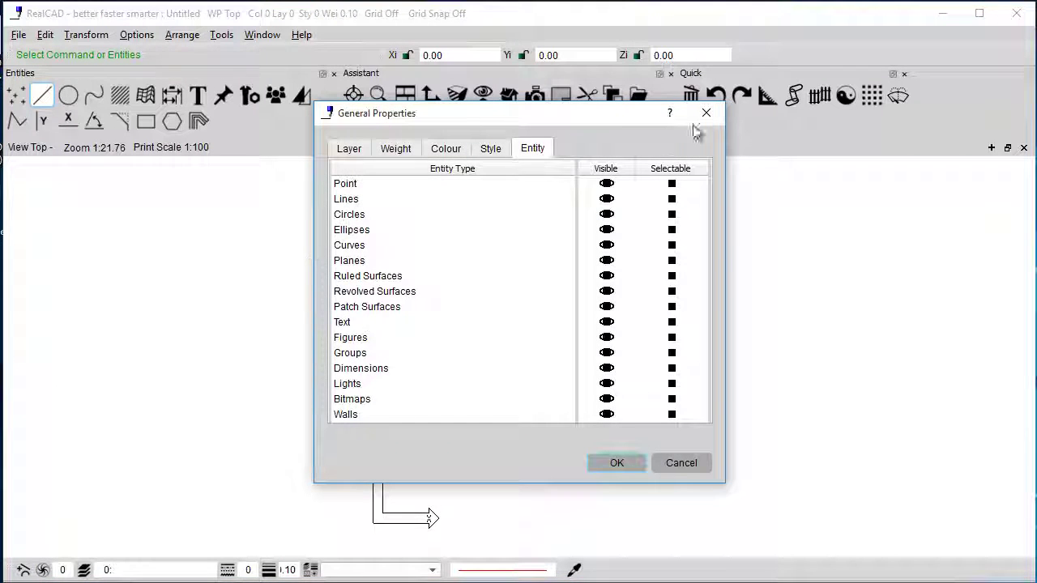
left_click(706, 114)
Set the grid's X and Y spacing and its X and Y reference grid all to 50
left_click(872, 95)
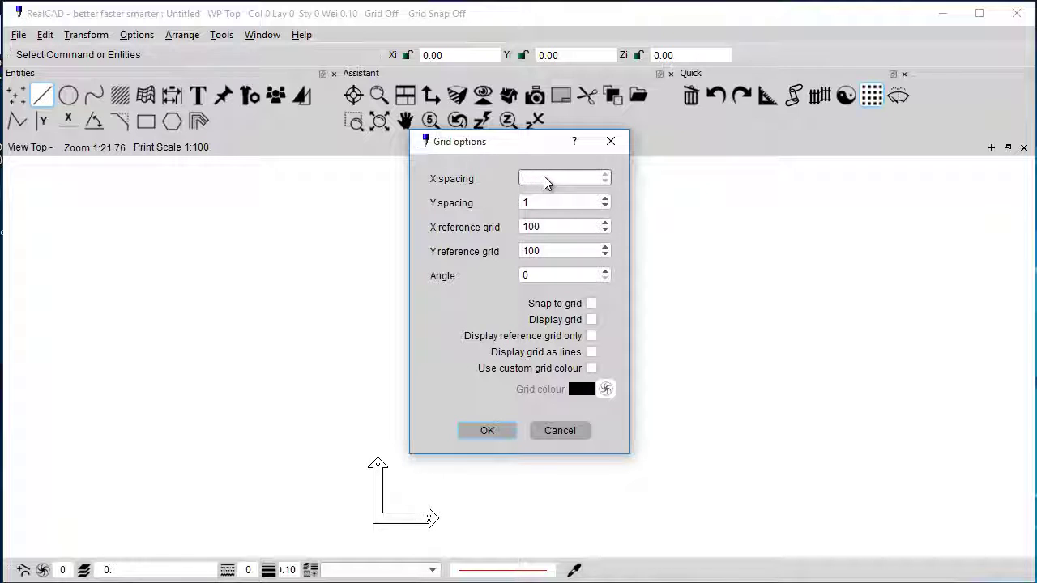
type("50")
key("Tab")
type("50")
key("Tab")
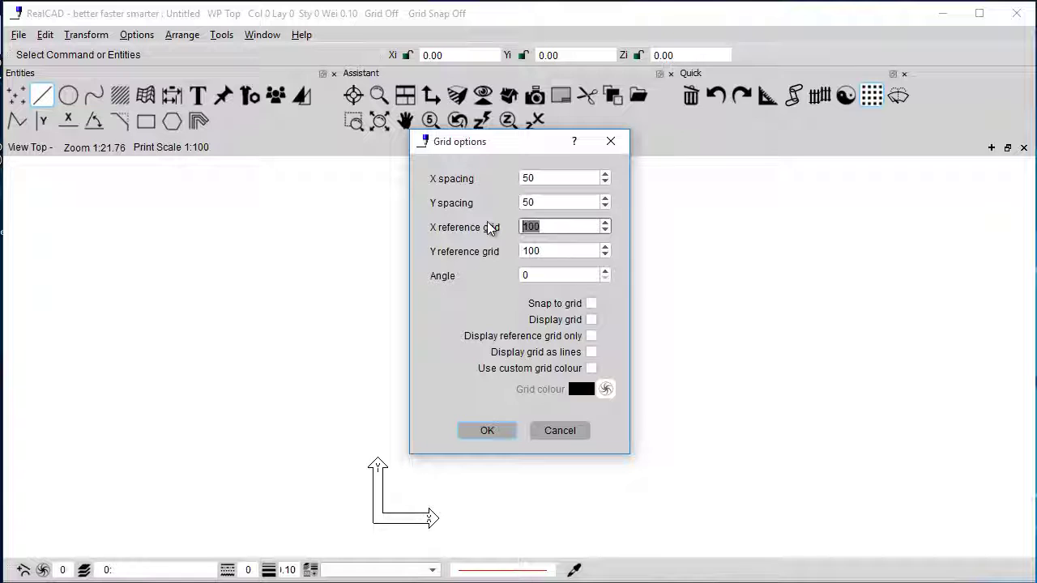
type("50")
key("Tab")
type("50")
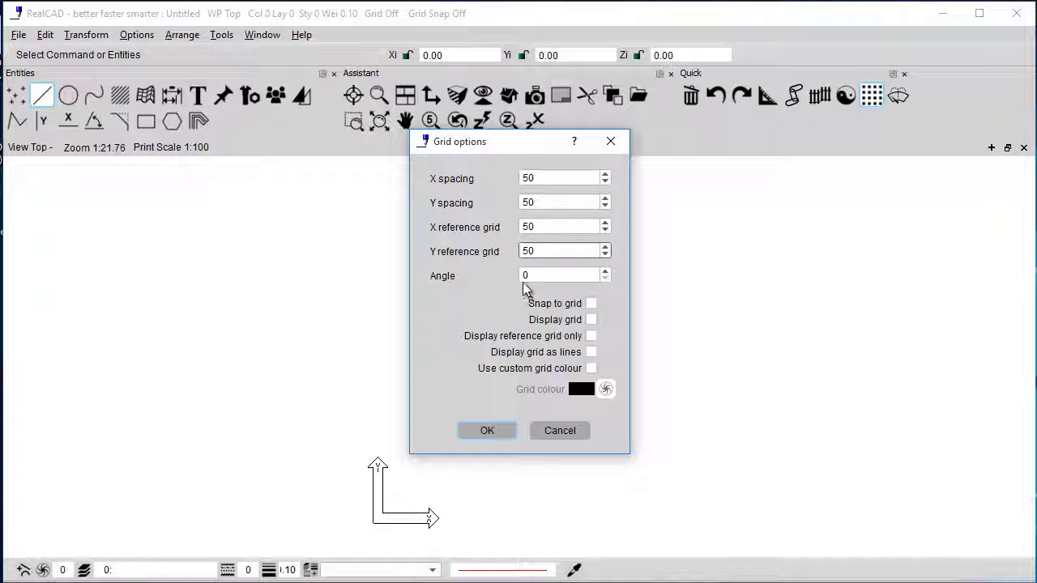
Enable snapping to the grid and displaying the grid, and apply the grid options
left_click(550, 309)
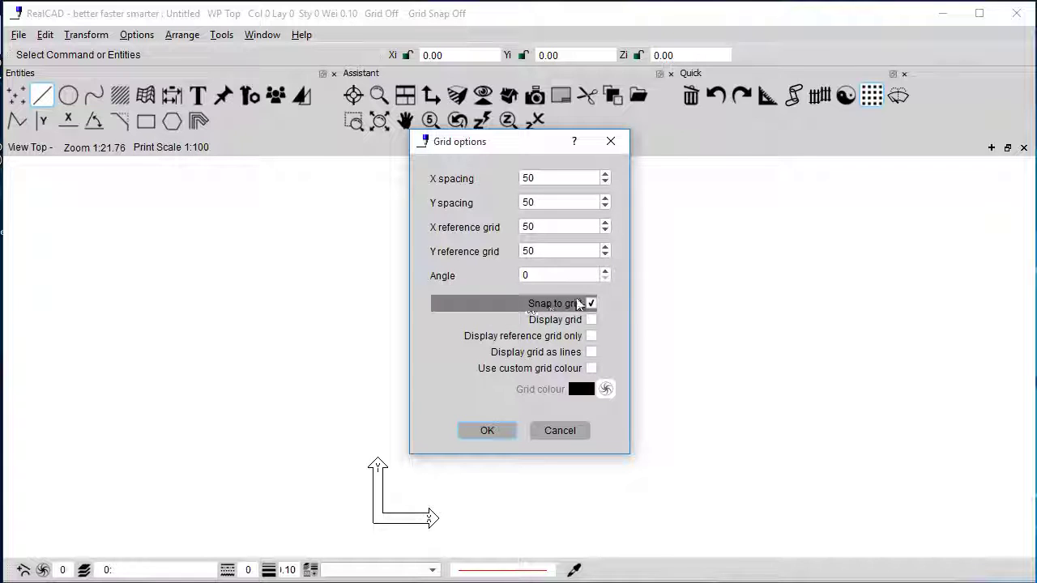
left_click(544, 322)
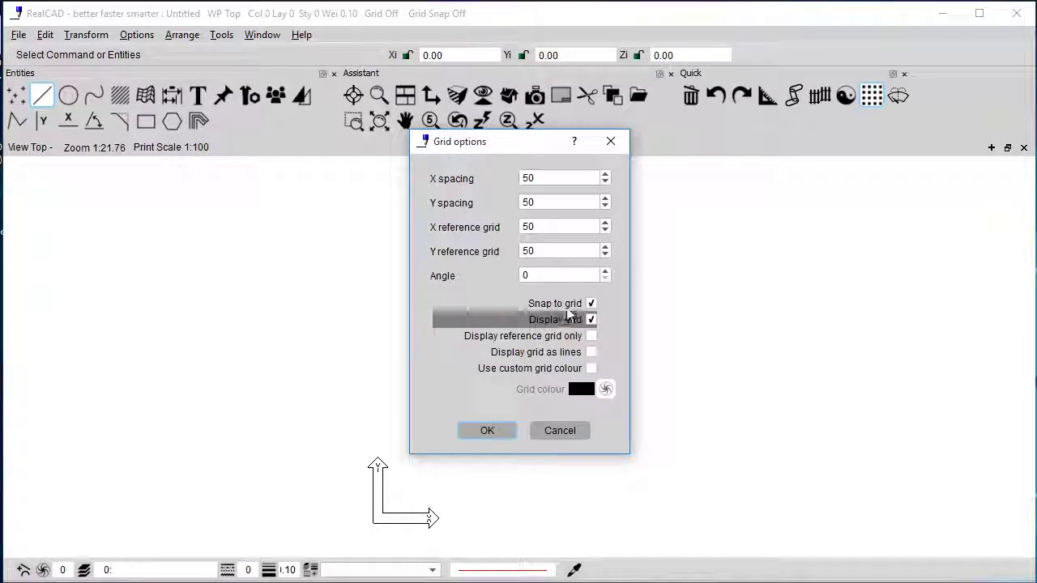
left_click(480, 430)
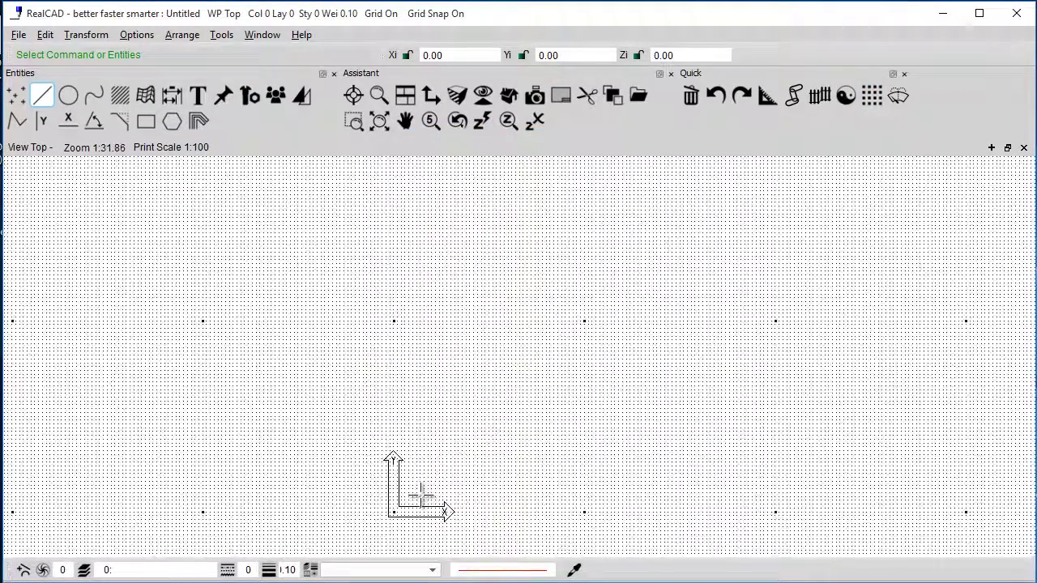
Draw a rectangle with a fixed width of 800 and height of 300 just above the origin marker
scroll(421, 495, "up", 2)
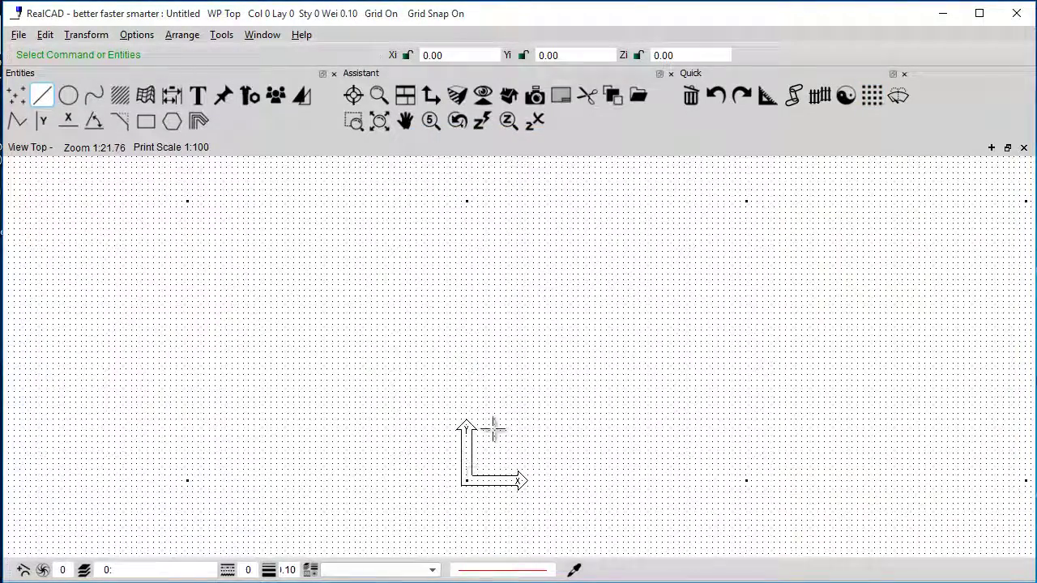
left_click(147, 121)
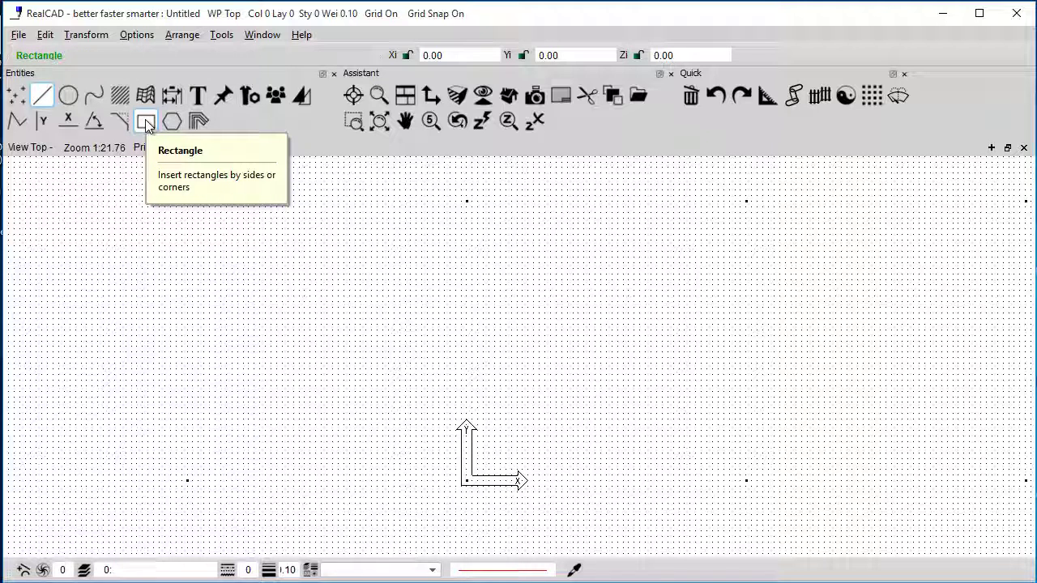
right_click(147, 122)
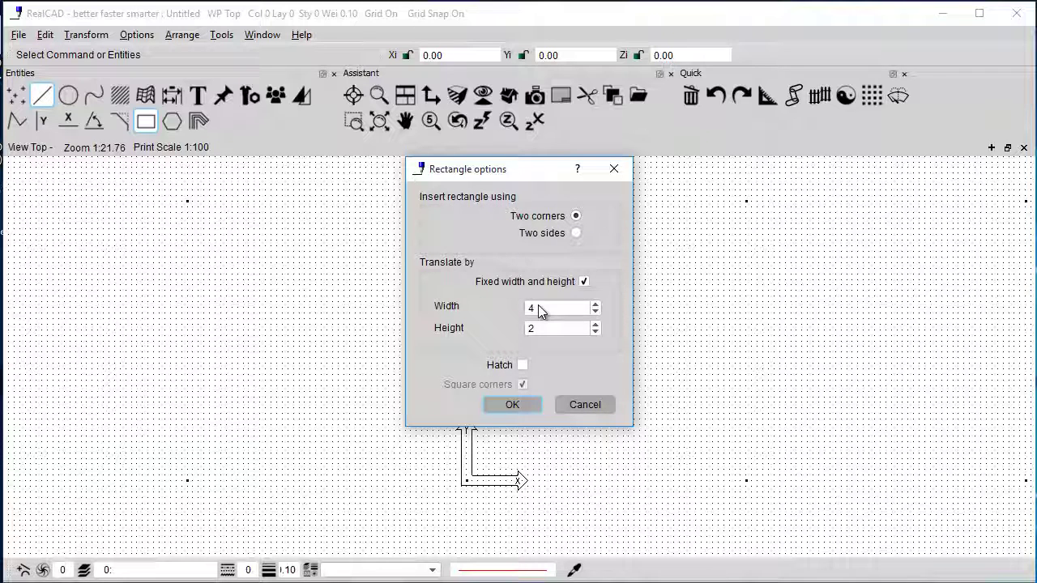
left_click_drag(546, 312, 514, 312)
type("800")
left_click(532, 329)
type("300")
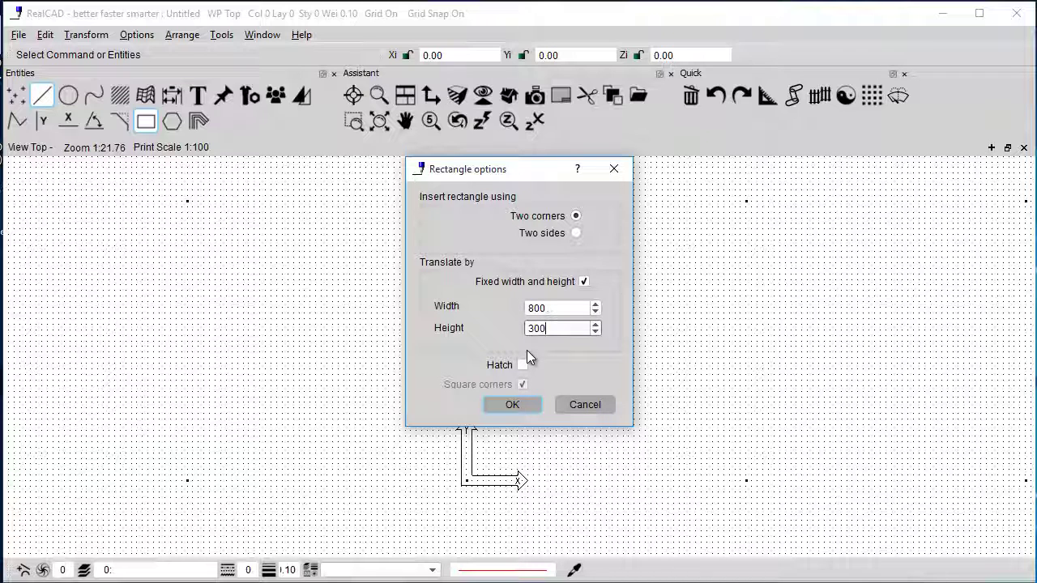
left_click(512, 405)
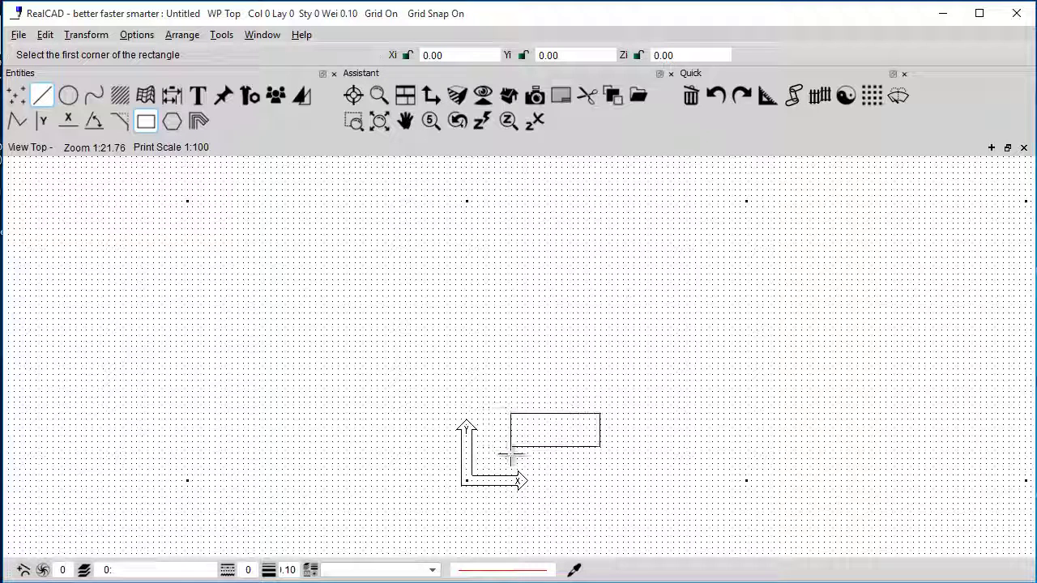
left_click(477, 458)
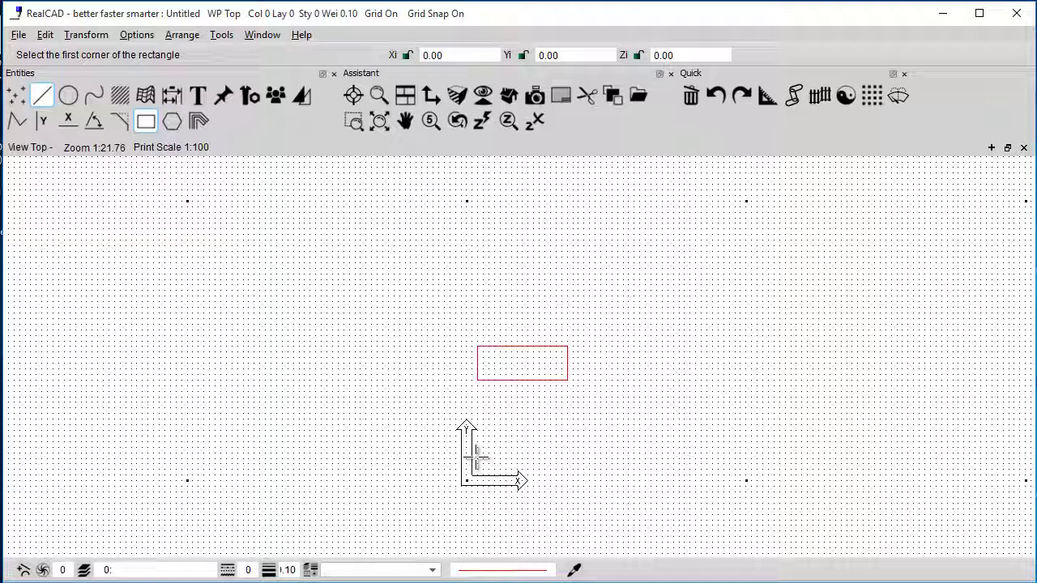
scroll(512, 344, "down", 2)
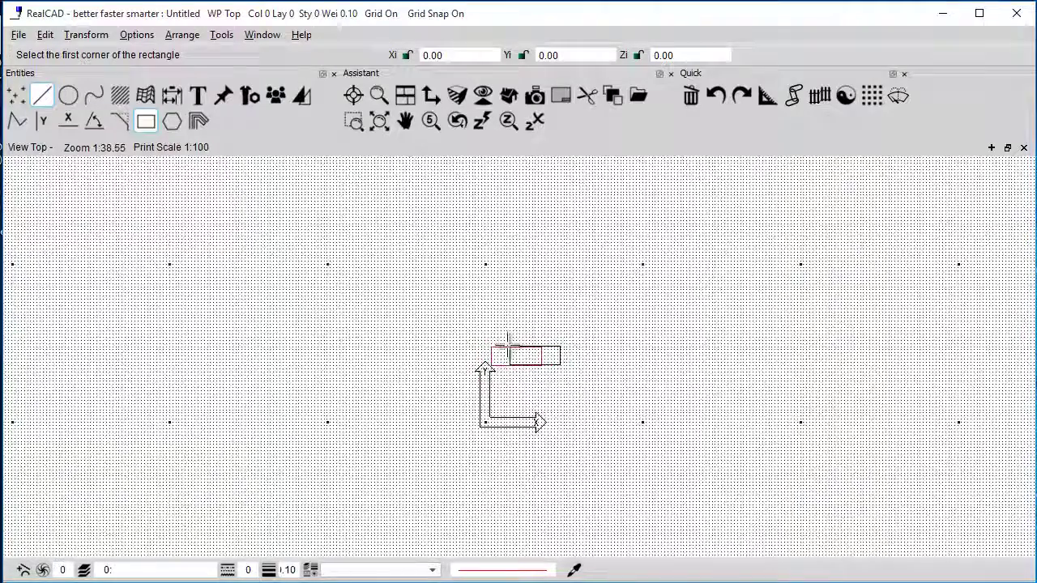
scroll(502, 357, "up", 5)
scroll(540, 395, "up", 1)
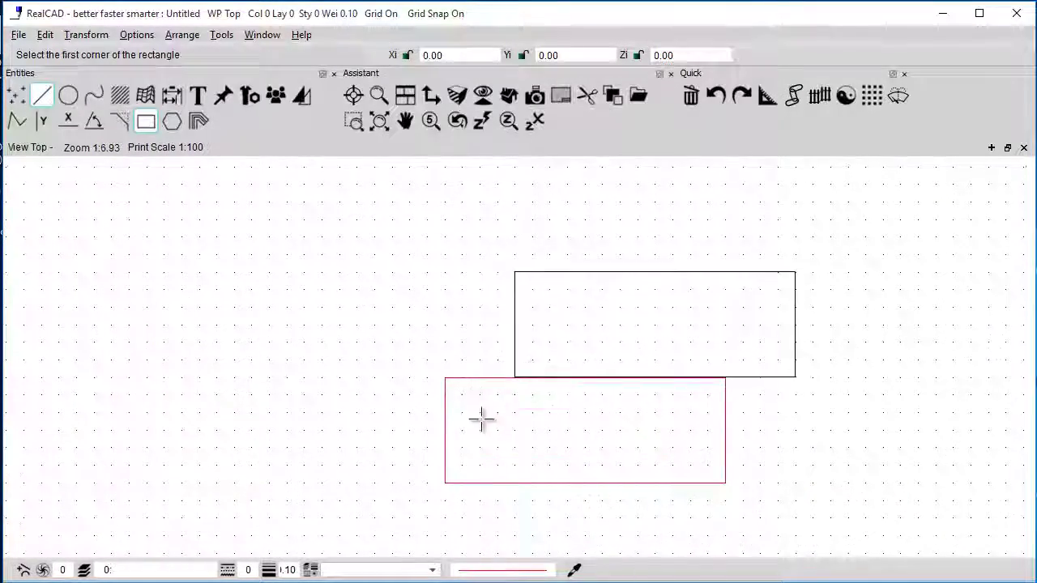
scroll(485, 416, "down", 1)
key("Escape")
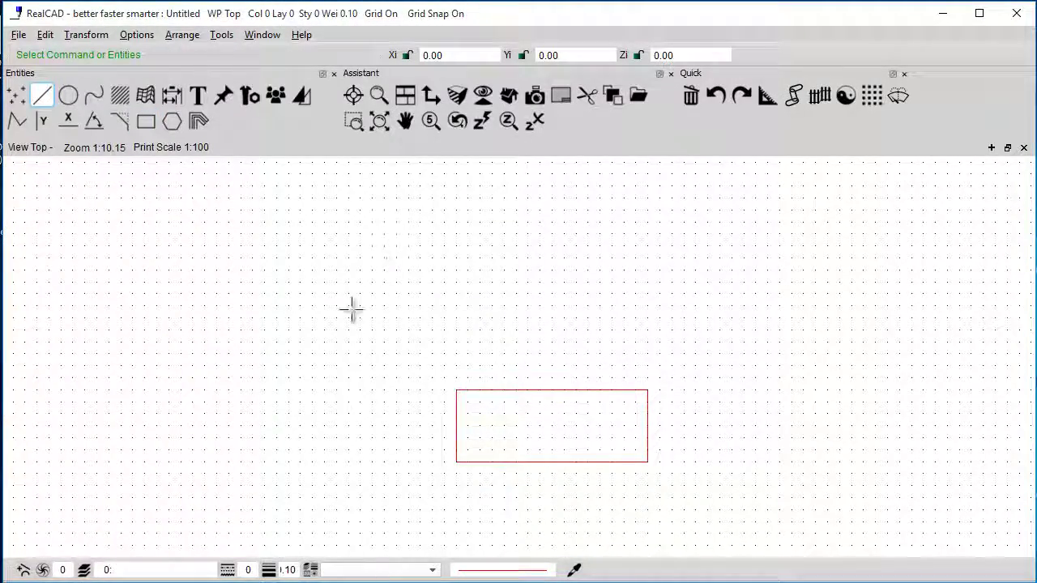
Draw a rectangle 600 wide and 200 high, centred on the upper edge of the 800 by 300 base rectangle
left_click(146, 122)
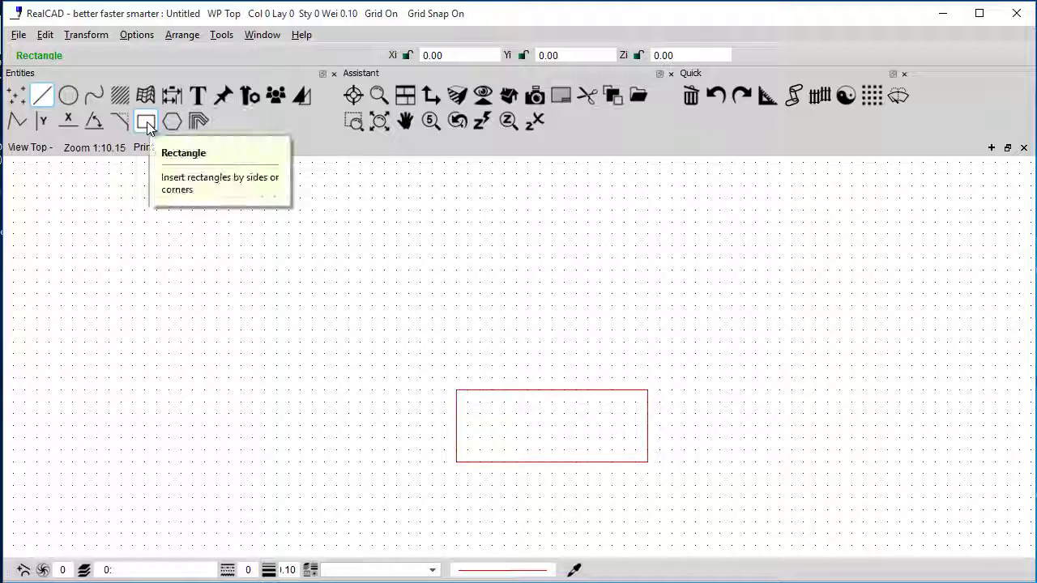
right_click(147, 121)
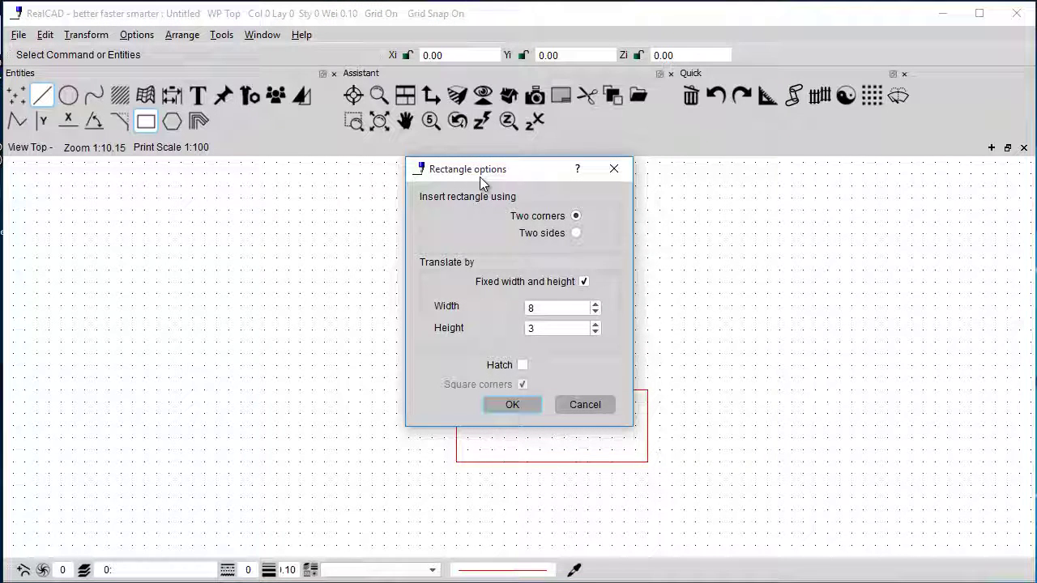
left_click_drag(479, 177, 239, 181)
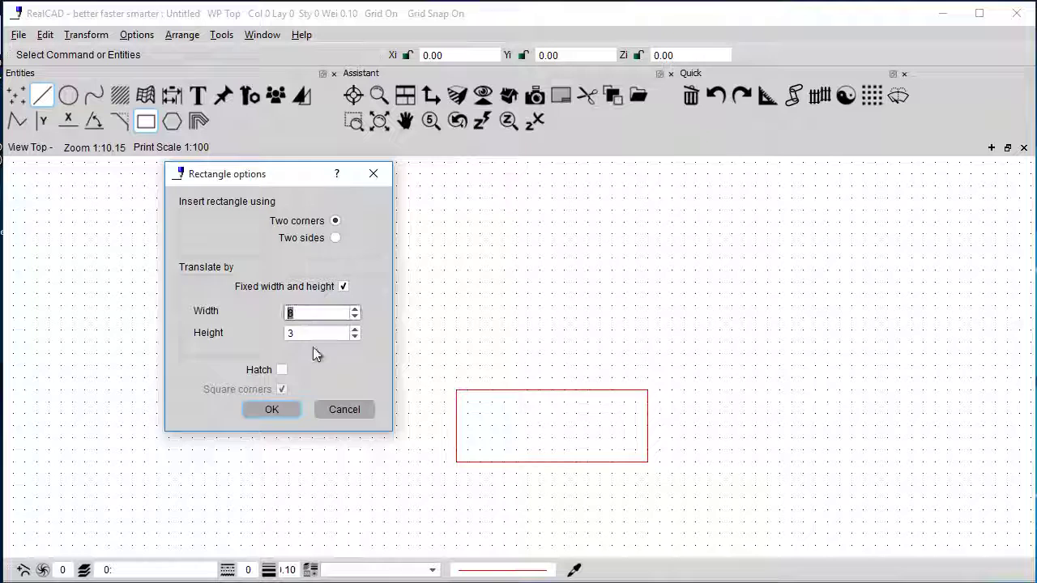
type("600")
double_click(294, 333)
type("200")
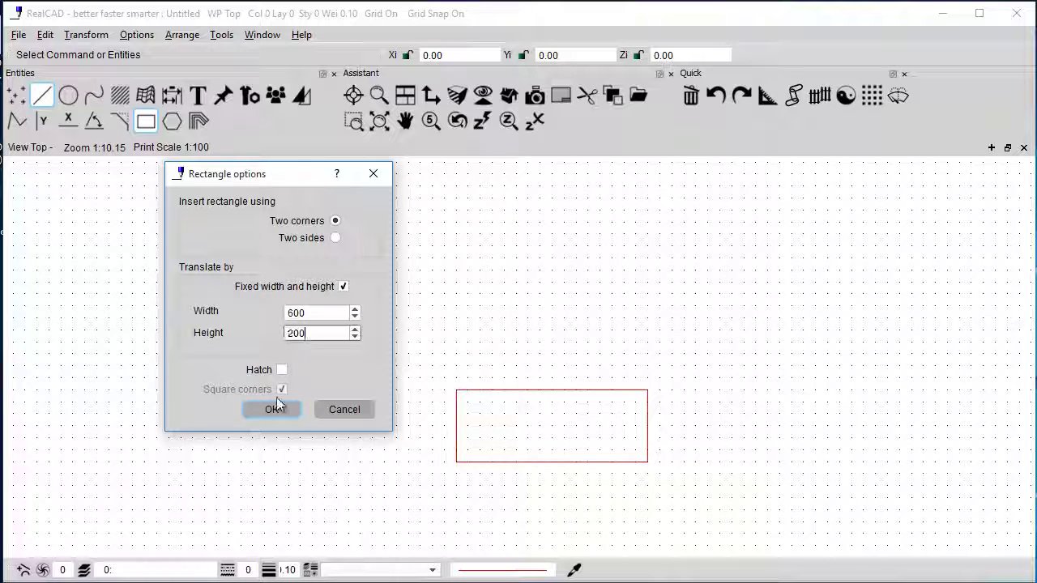
left_click(275, 407)
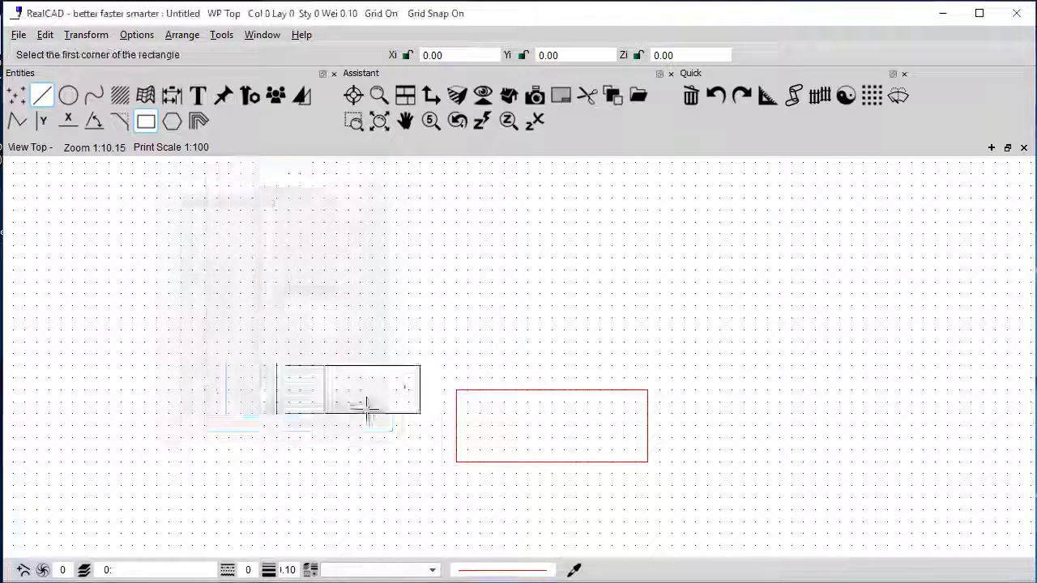
left_click(480, 389)
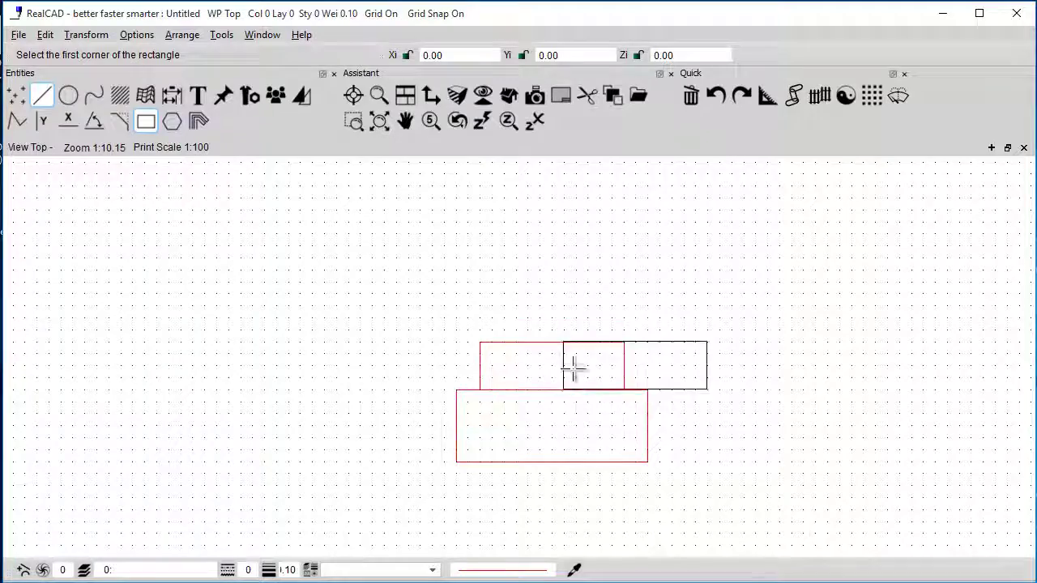
scroll(567, 366, "down", 2)
scroll(549, 364, "up", 4)
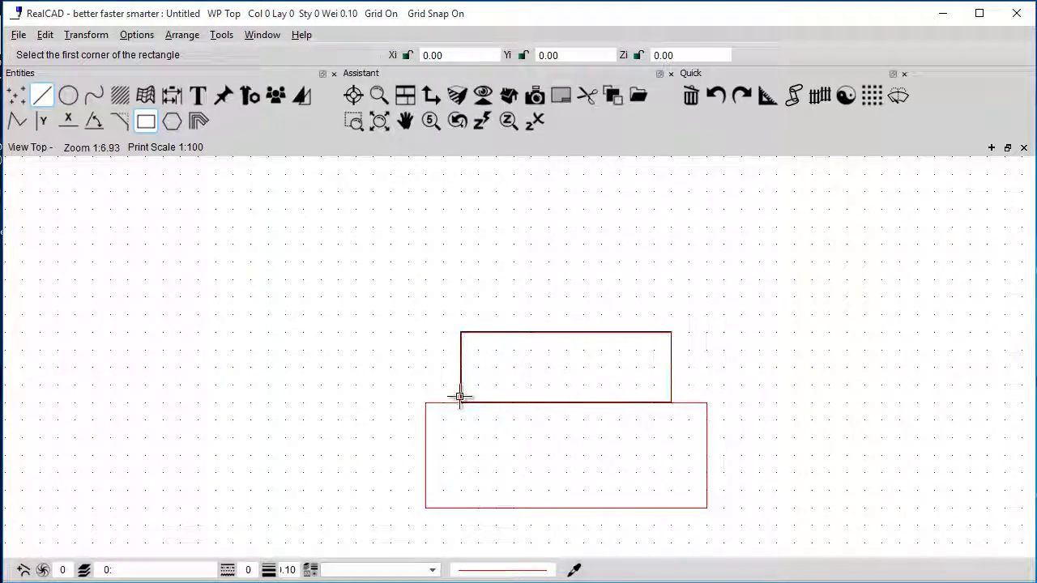
key("Escape")
scroll(309, 369, "down", 2)
scroll(309, 370, "down", 1)
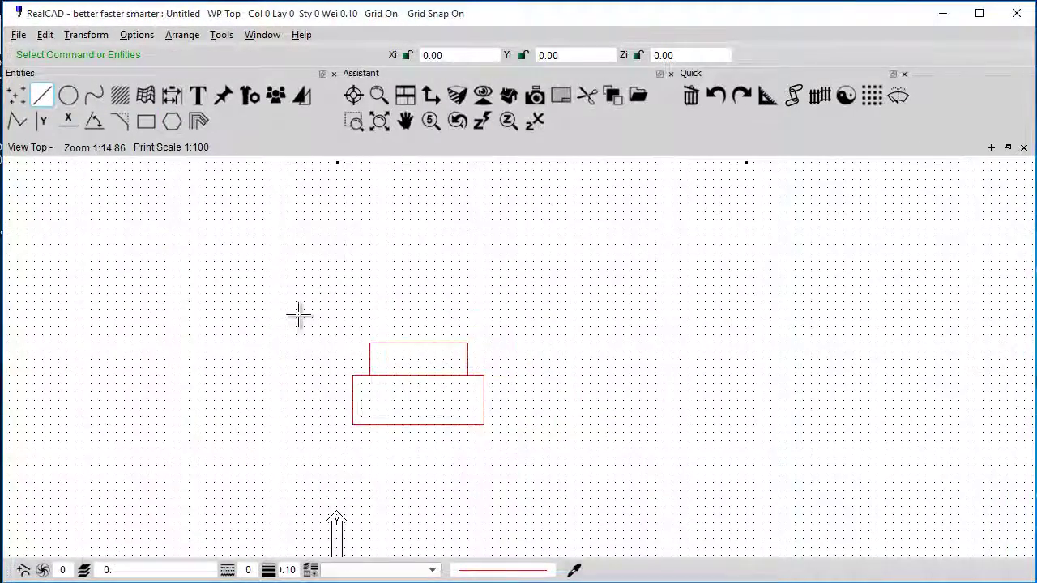
Draw a column shaft rectangle 400 wide and 2000 high, centred on the upper edge of the 600 by 200 rectangle
scroll(363, 423, "down", 2)
left_click(146, 120)
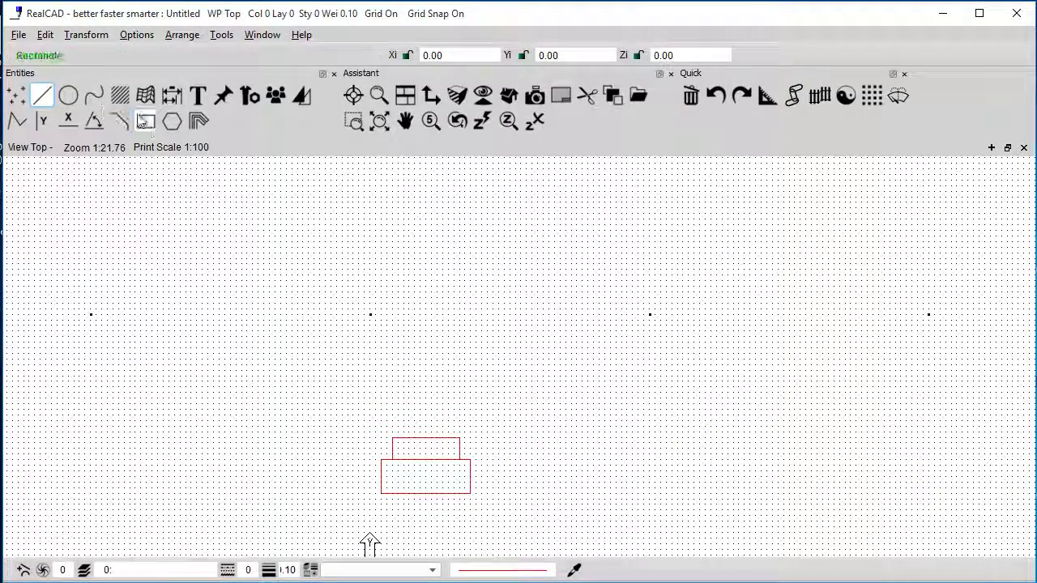
right_click(145, 121)
left_click_drag(550, 310, 491, 305)
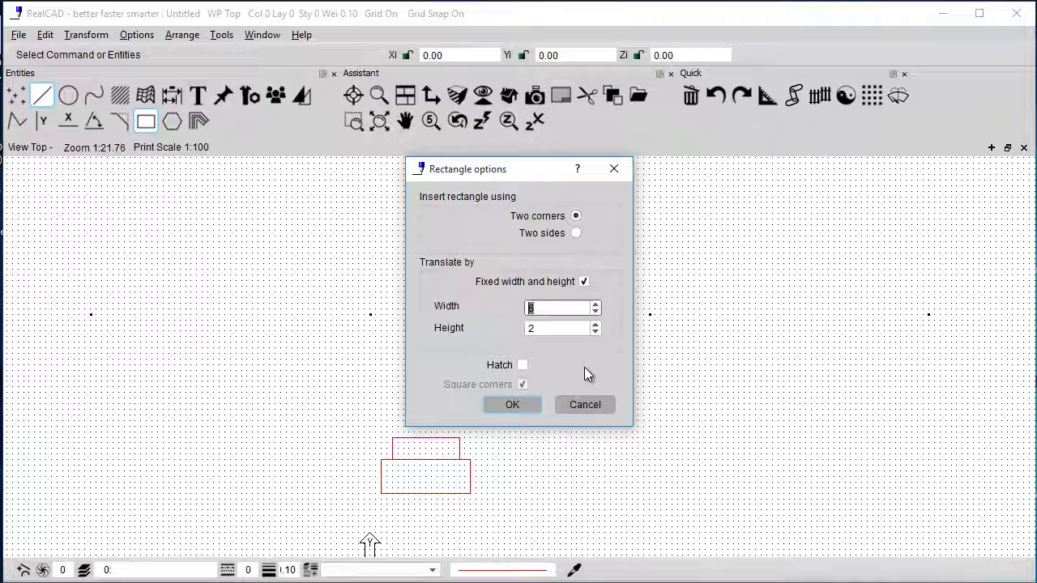
type("400")
key("Tab")
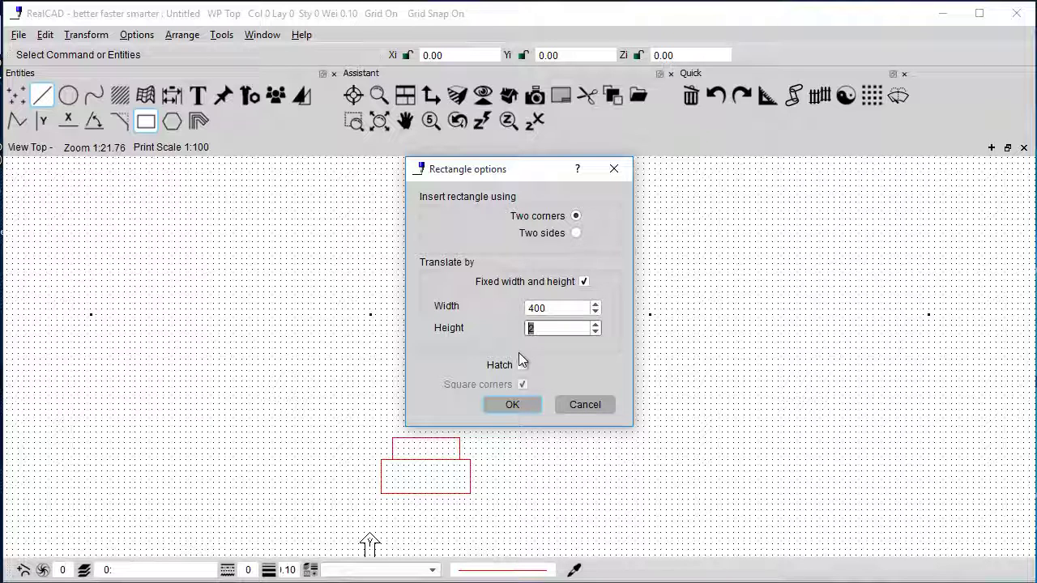
type("2000")
left_click(512, 404)
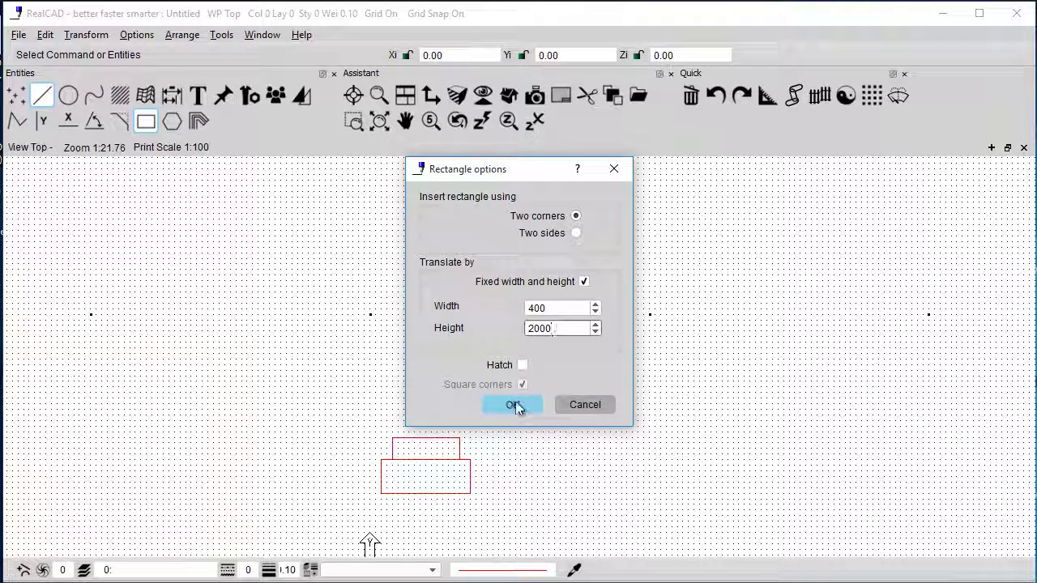
left_click(405, 437)
key("Escape")
scroll(362, 283, "down", 1)
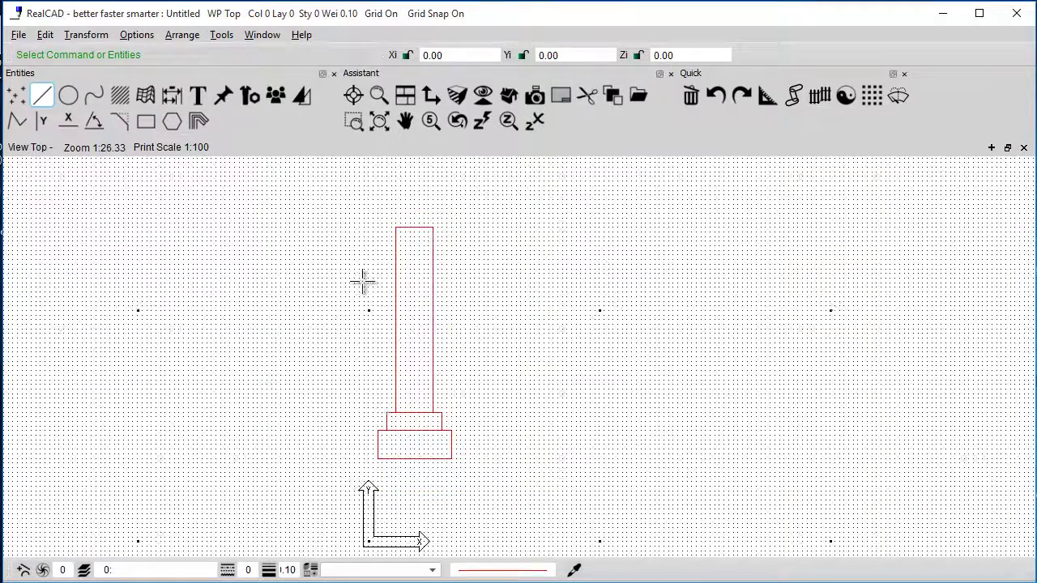
Draw a rectangle 600 wide and 150 high, centred on the upper edge of the column shaft
middle_click_drag(362, 283, 370, 331)
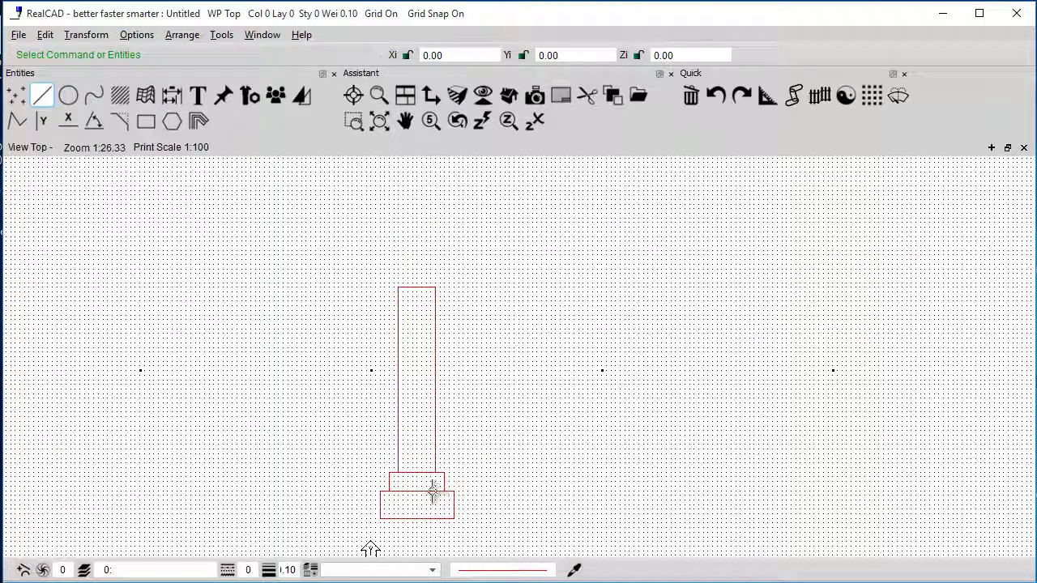
left_click(148, 123)
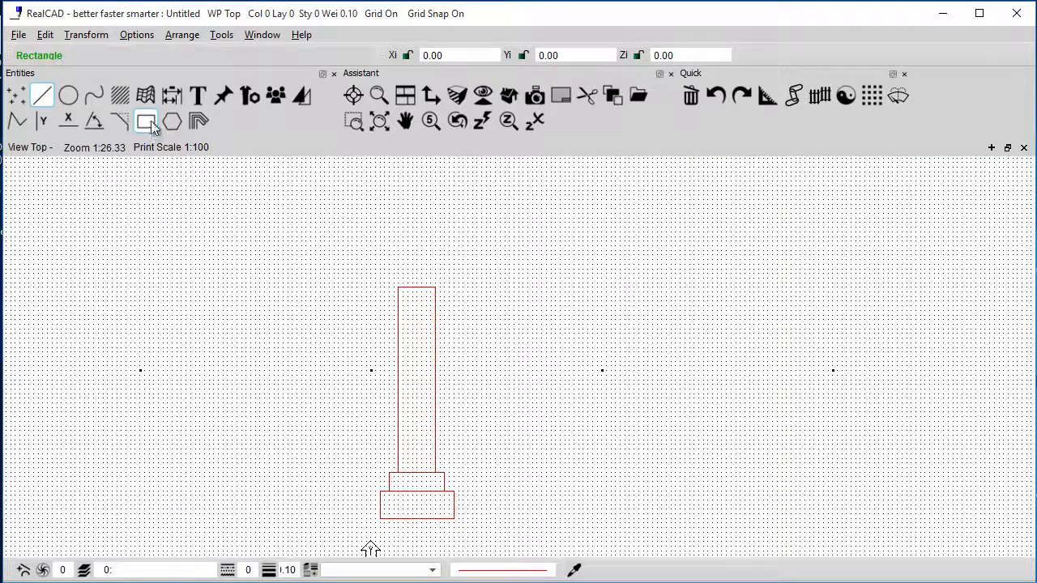
double_click(151, 127)
type("600")
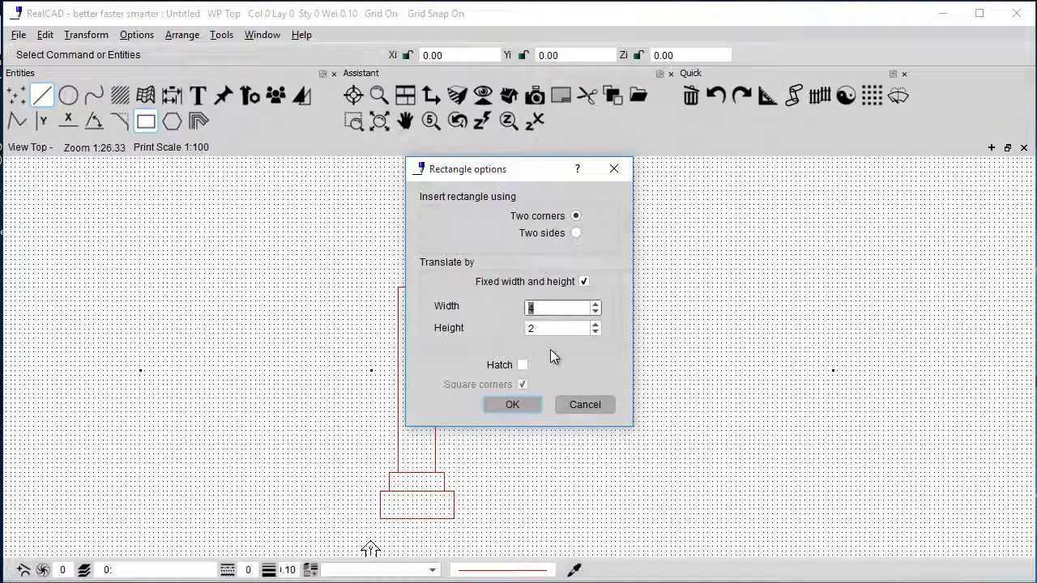
key("Tab")
type("200")
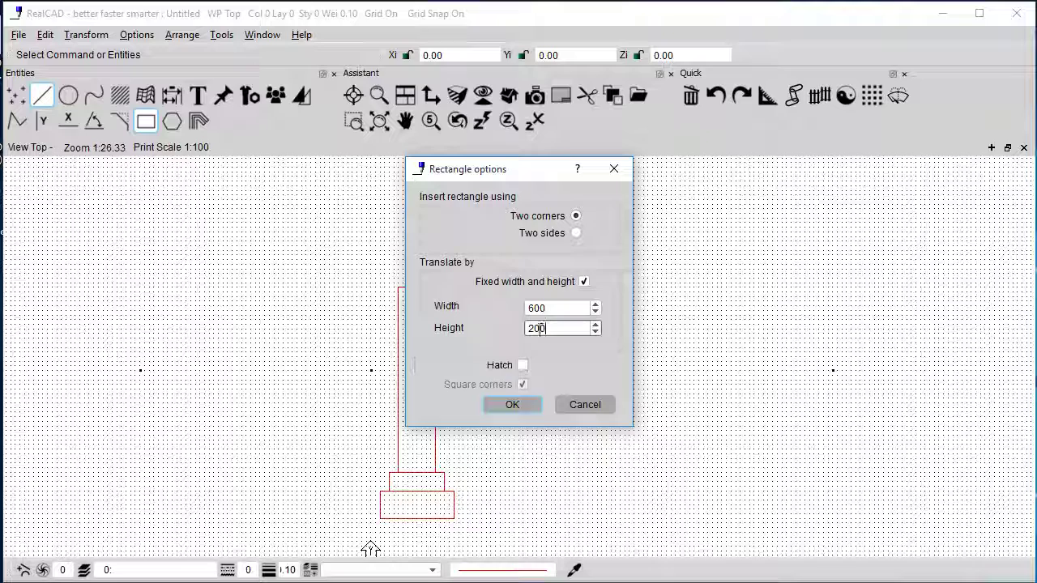
left_click(508, 402)
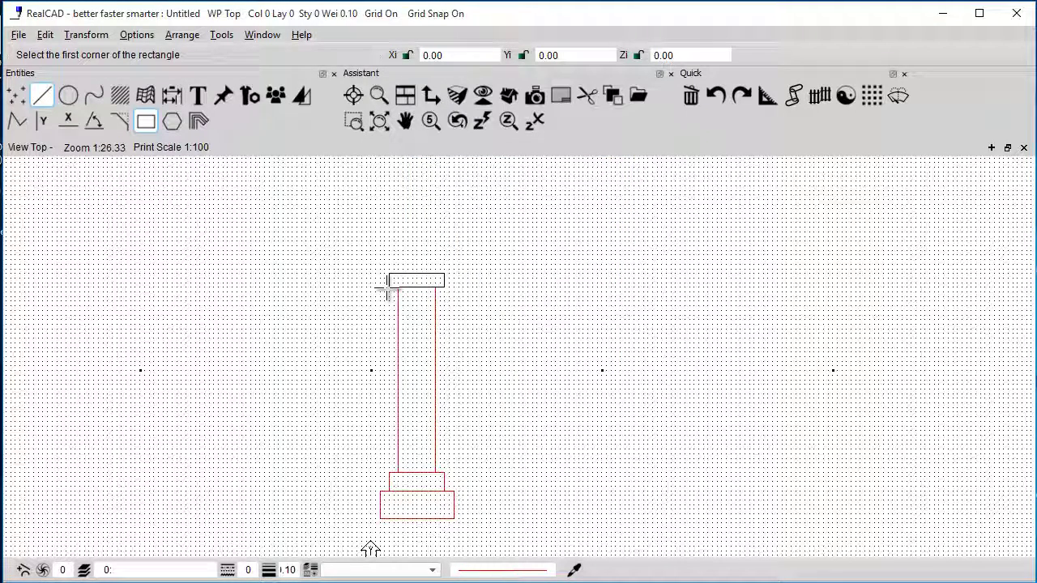
Draw a rectangle 200 high and as wide as the 800-wide base, centred on the upper edge of the 600 by 150 rectangle
right_click(146, 121)
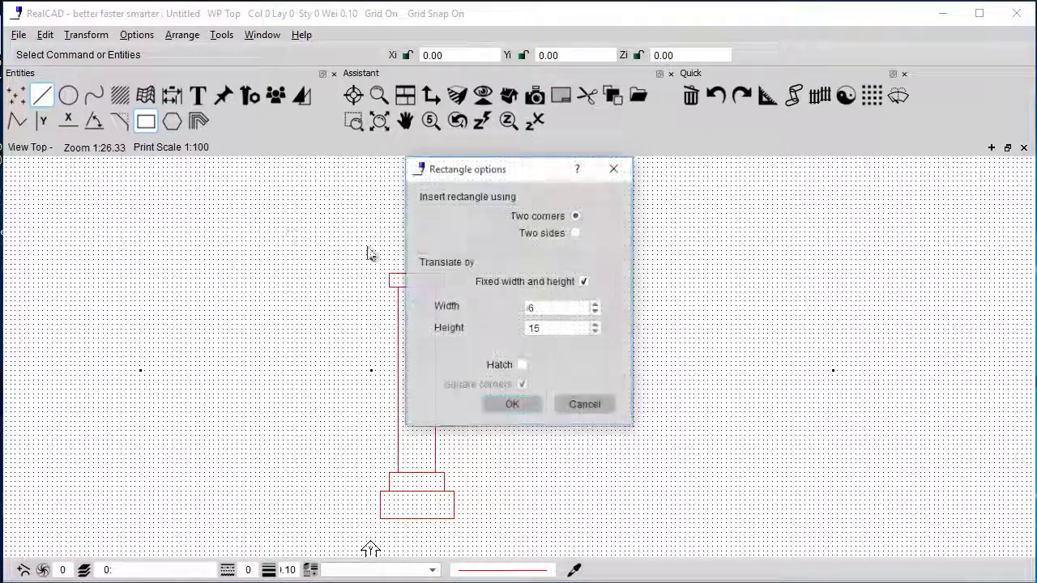
double_click(544, 329)
type("200")
left_click(513, 402)
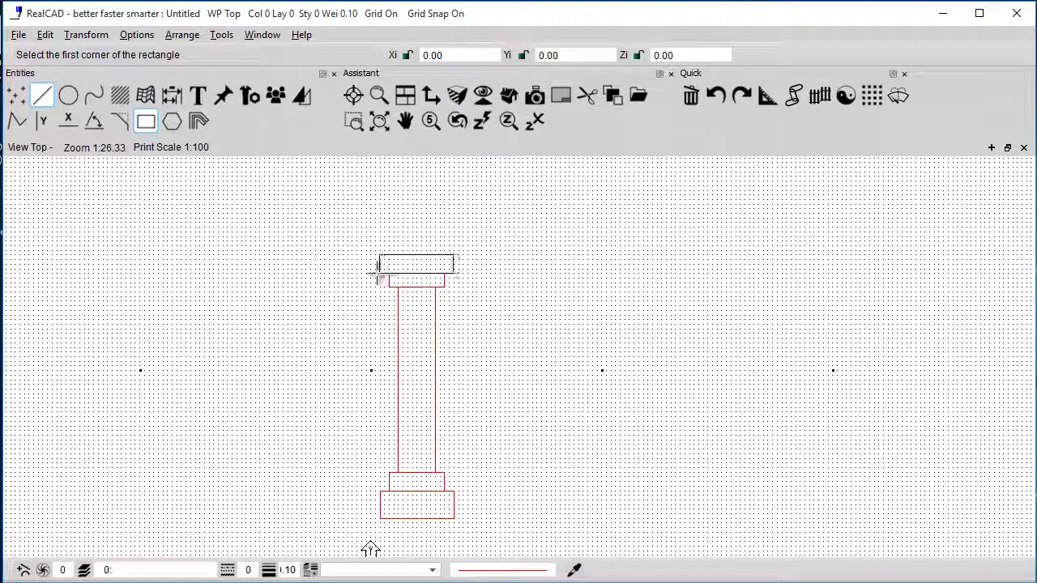
scroll(332, 397, "down", 1)
middle_click_drag(324, 405, 447, 387)
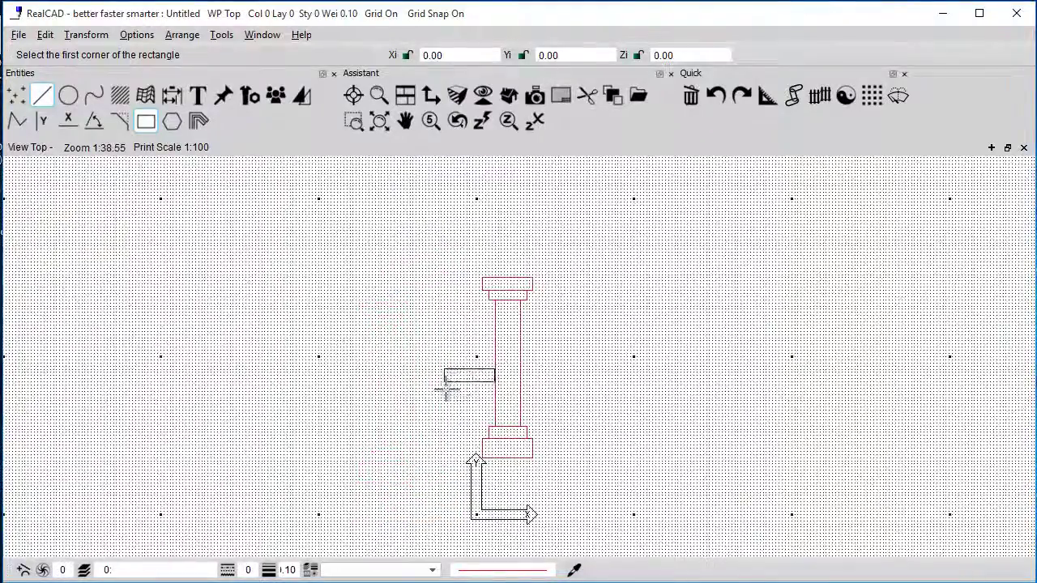
scroll(447, 376, "up", 1)
key("Escape")
Draw two circles of radius 50 centred on the shaft's two vertical edges, about 200 above the shaft's lower end
scroll(514, 412, "up", 1)
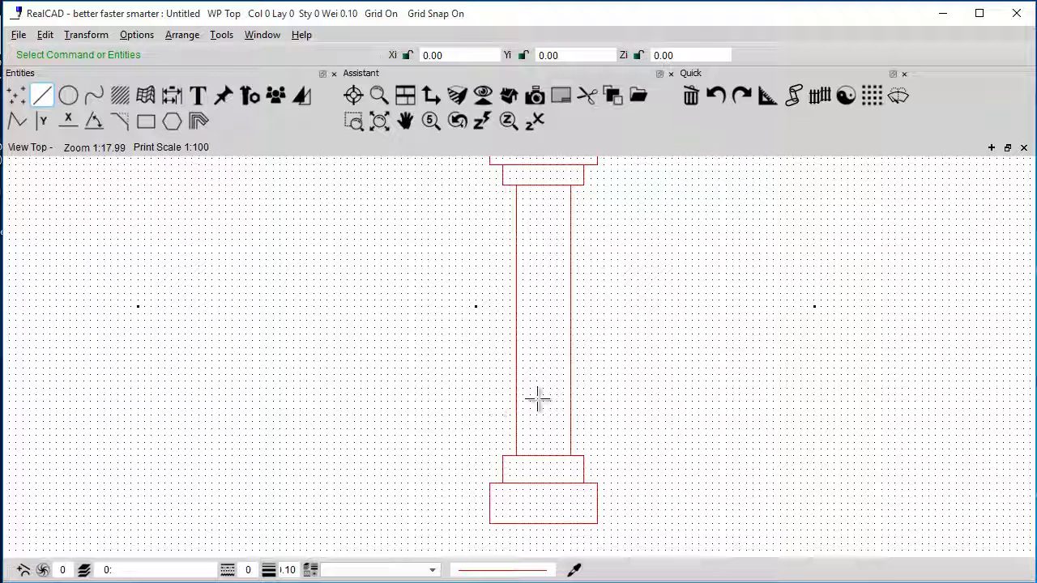
left_click(68, 96)
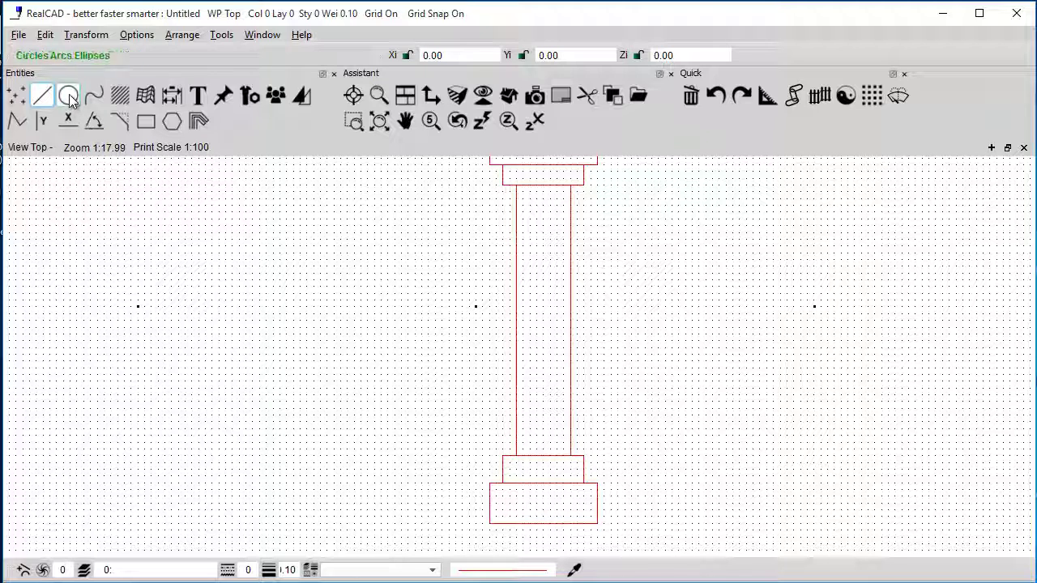
left_click(42, 121)
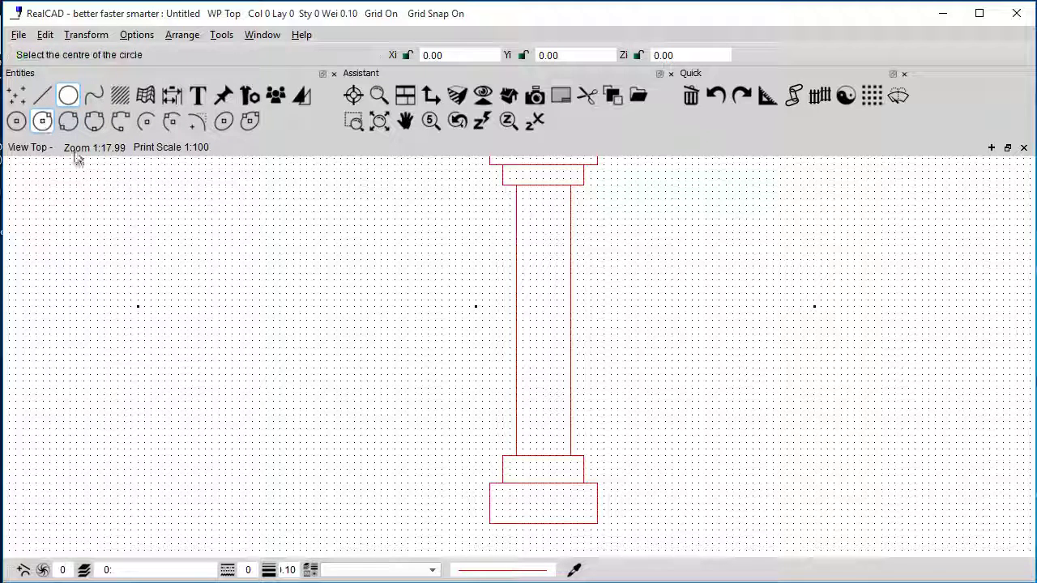
left_click(16, 121)
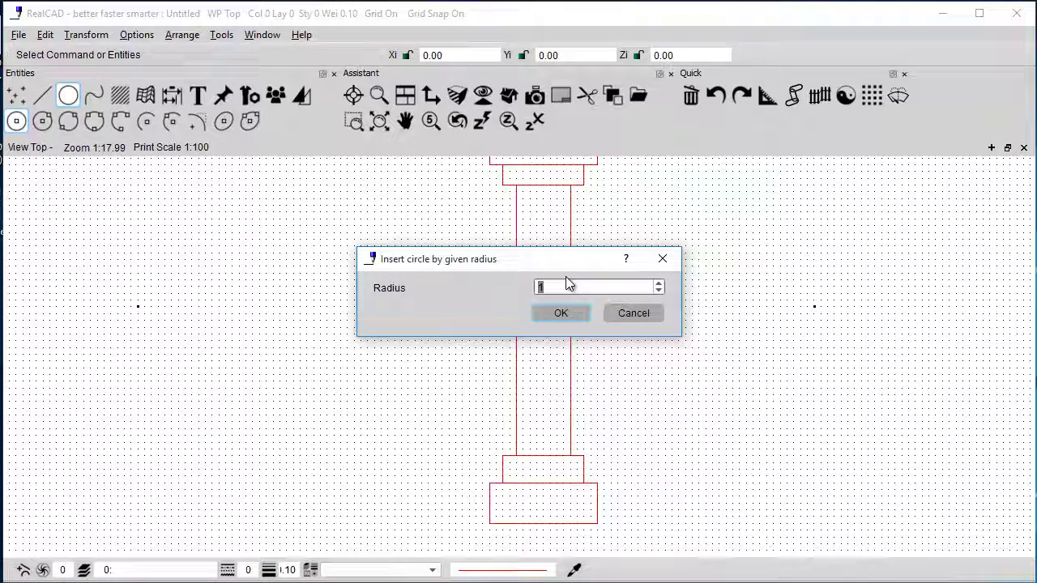
type("50")
left_click(540, 315)
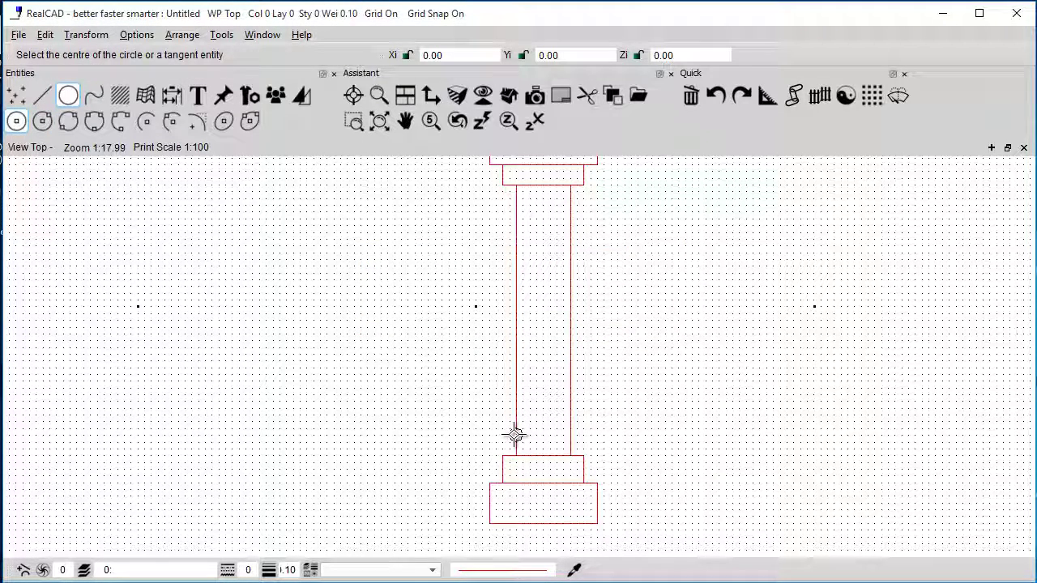
scroll(515, 435, "up", 3)
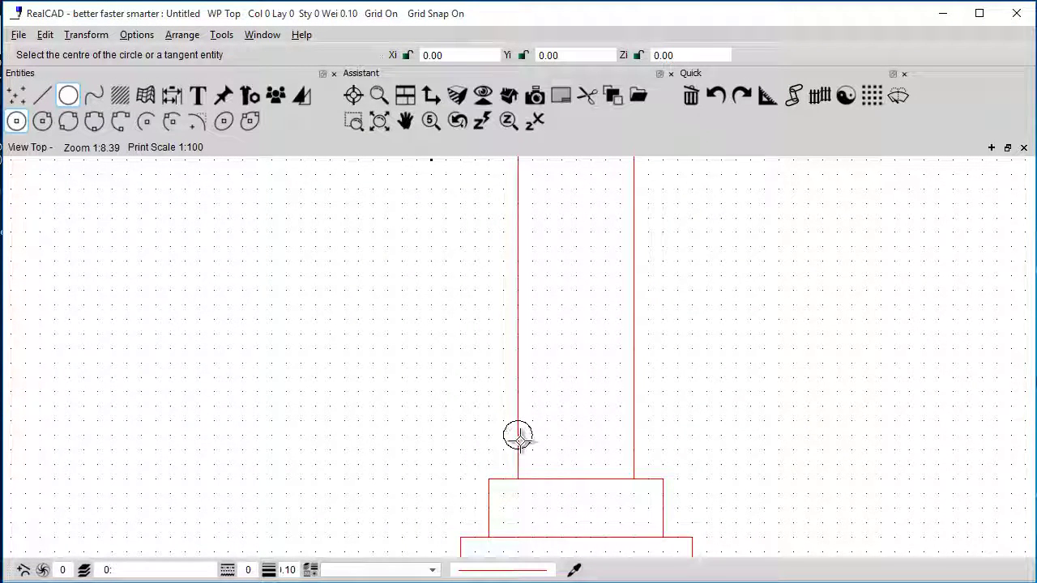
left_click(517, 435)
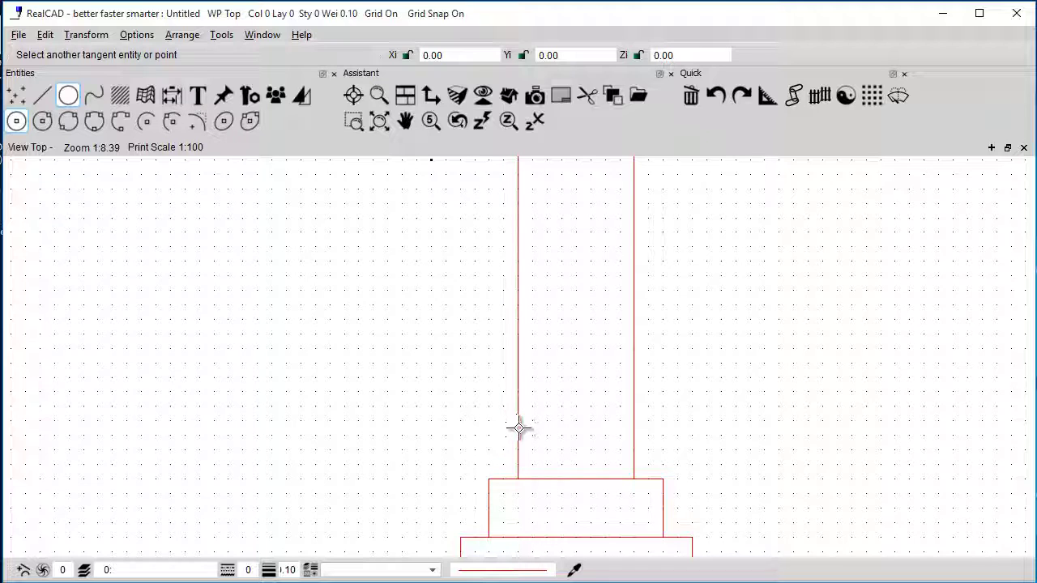
left_click(518, 422)
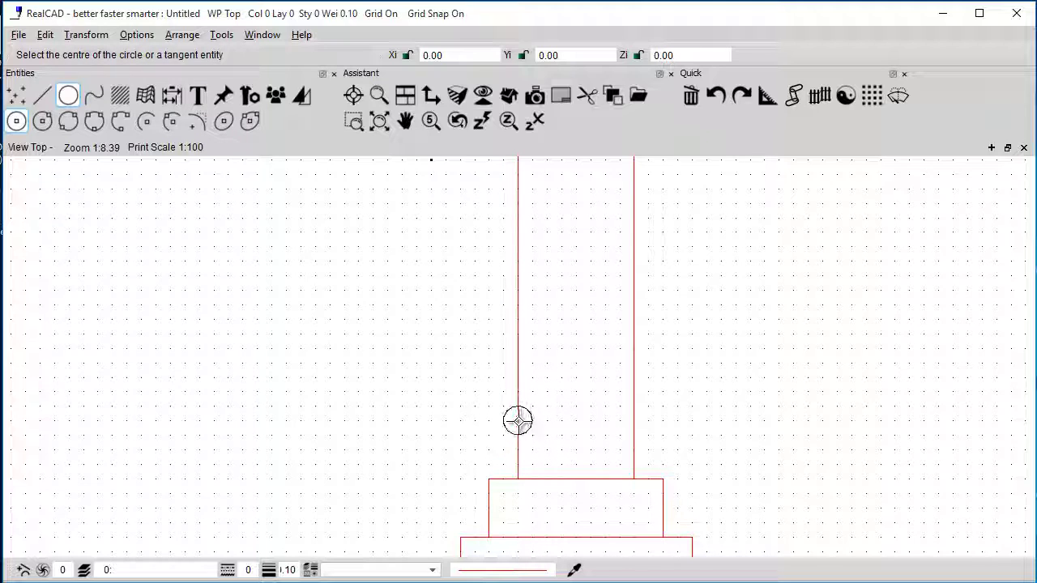
left_click(633, 420)
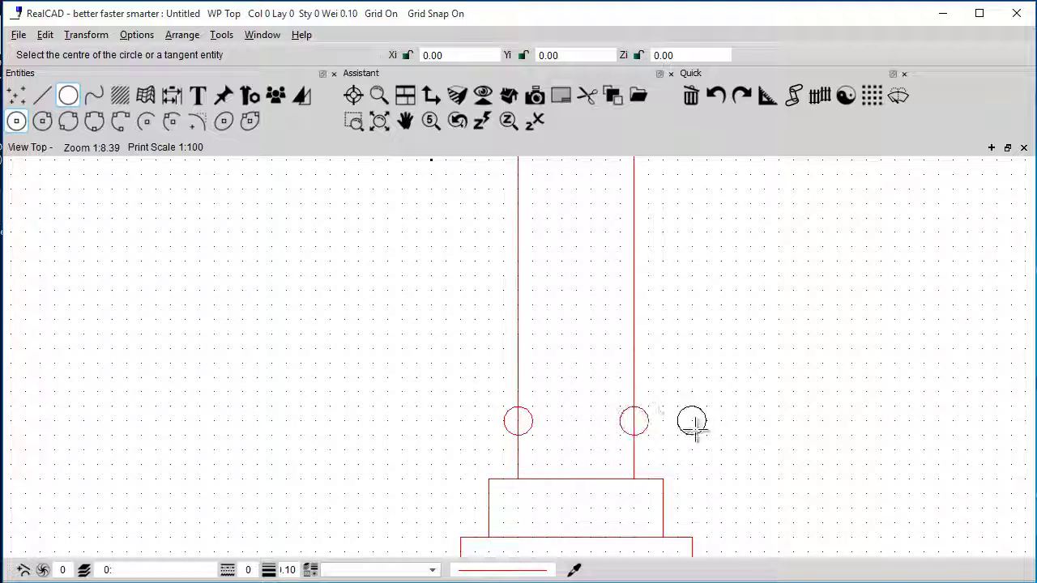
key("Escape")
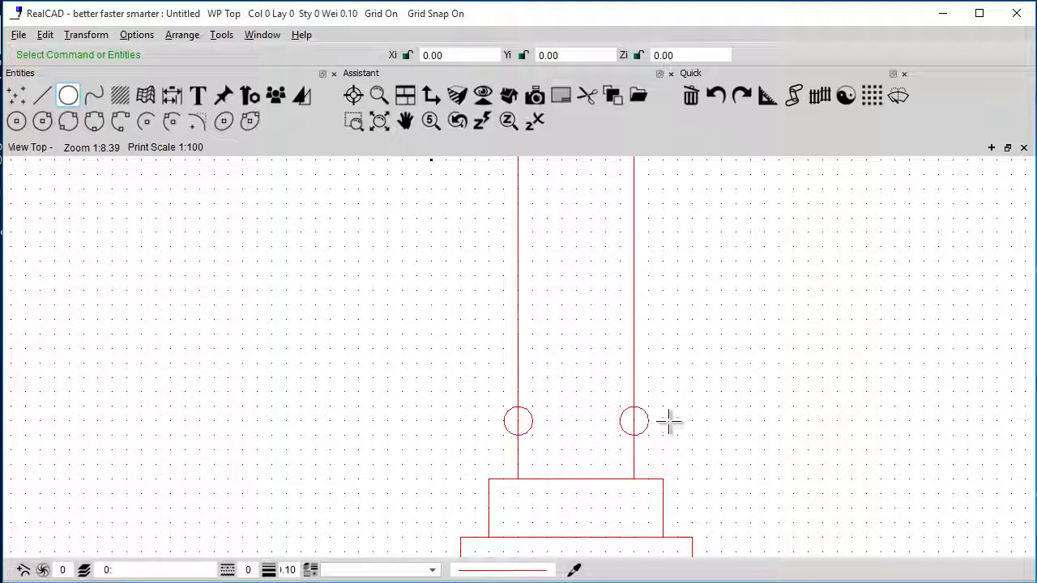
Trim the outer half of both circles and the shaft edges inside them, leaving a semicircular notch on each side
left_click_drag(669, 420, 627, 420)
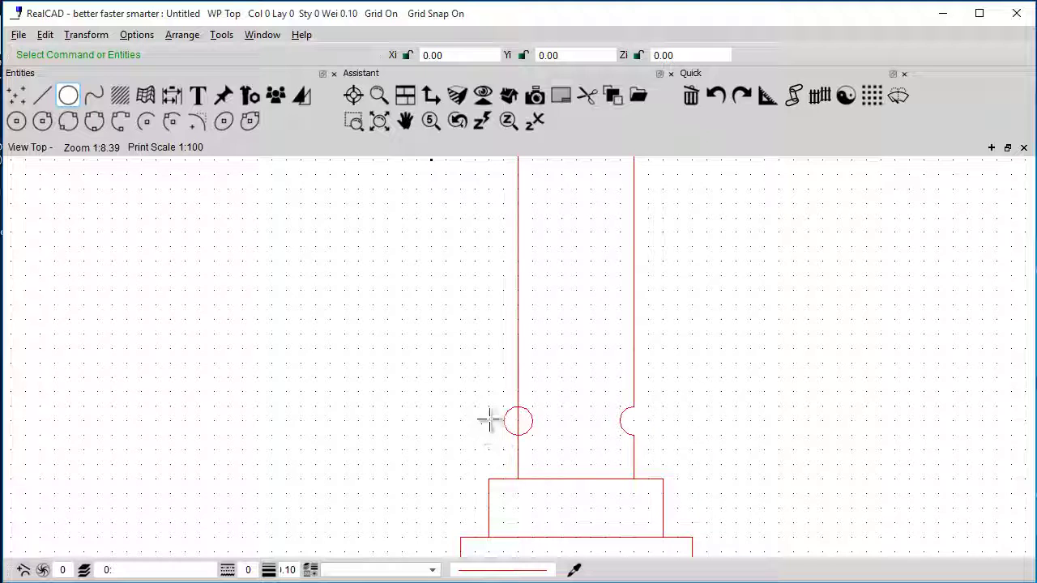
left_click_drag(497, 421, 525, 419)
scroll(607, 456, "down", 3)
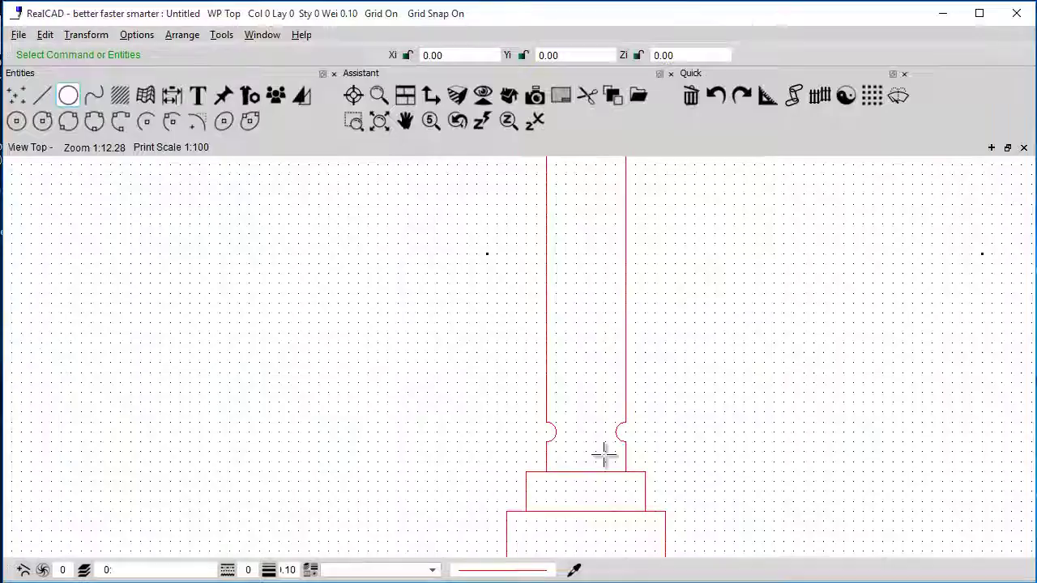
scroll(551, 453, "down", 1)
scroll(546, 463, "up", 1)
scroll(542, 465, "down", 1)
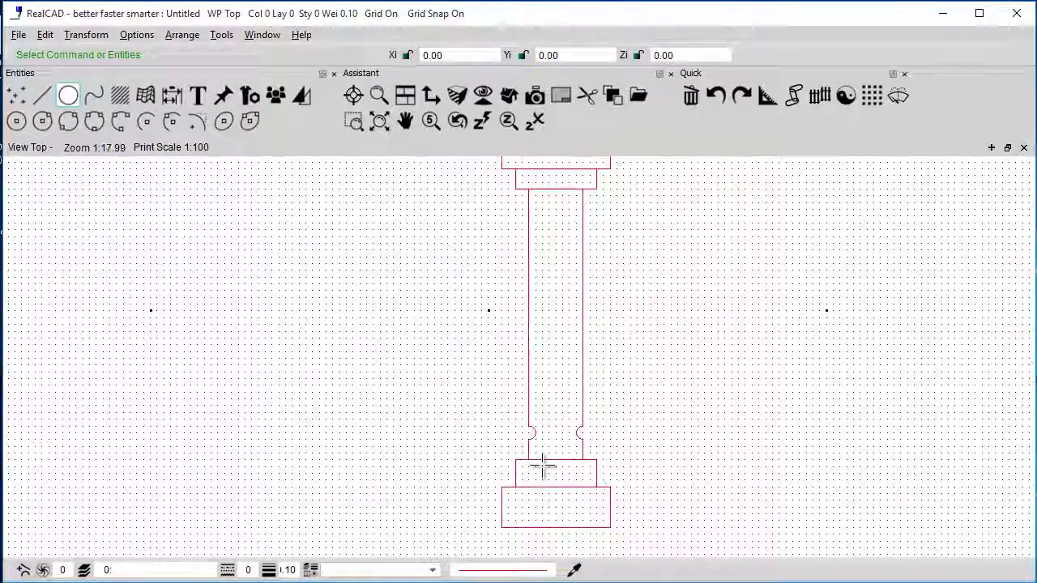
Fillet both upper corners of the 600 by 200 rectangle below the shaft with a radius of 50
scroll(541, 466, "up", 1)
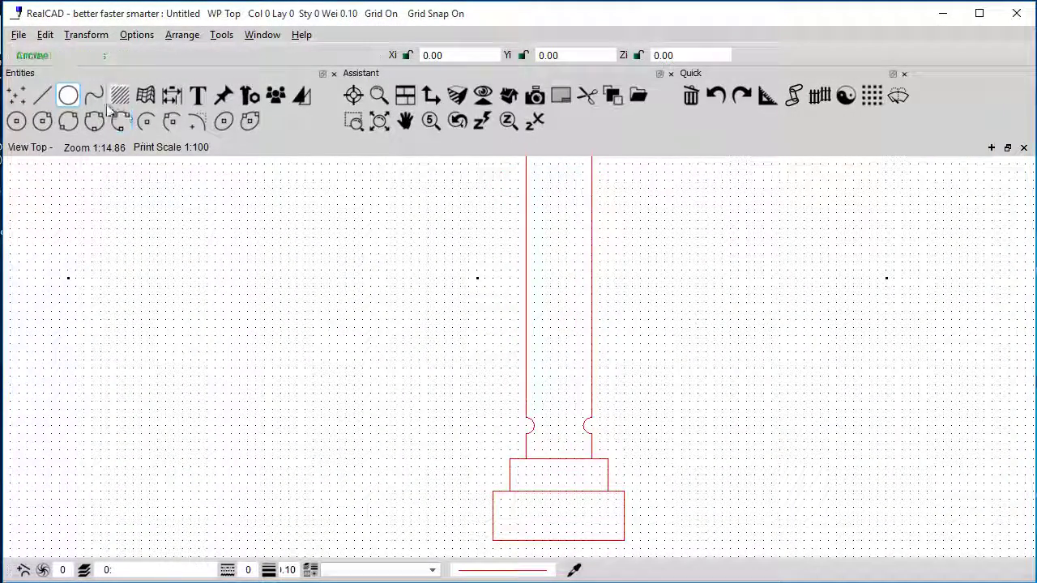
left_click(197, 122)
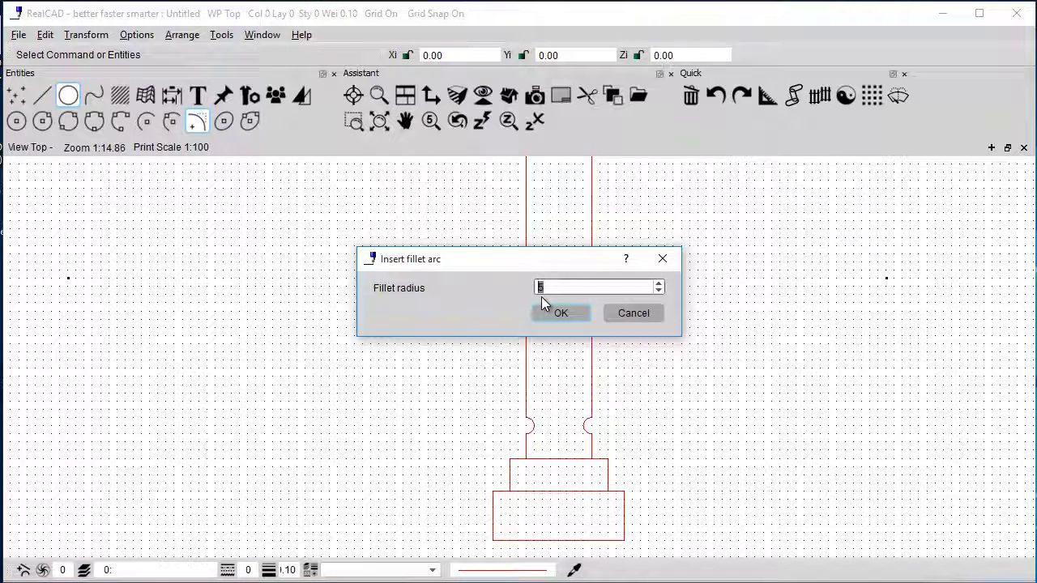
type("50")
left_click(554, 312)
scroll(503, 479, "up", 3)
scroll(503, 479, "up", 1)
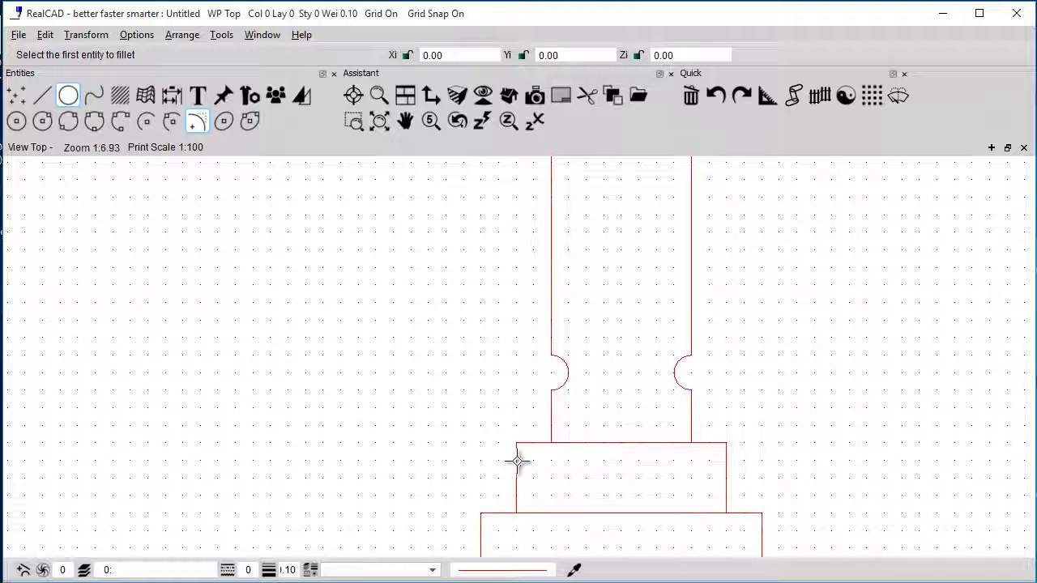
left_click(518, 461)
left_click(527, 442)
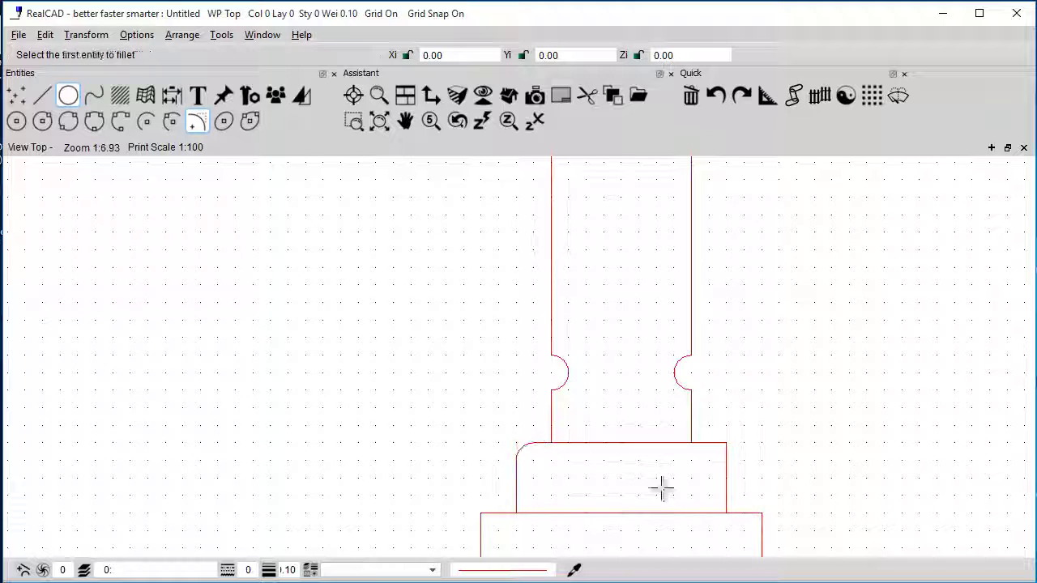
left_click(727, 466)
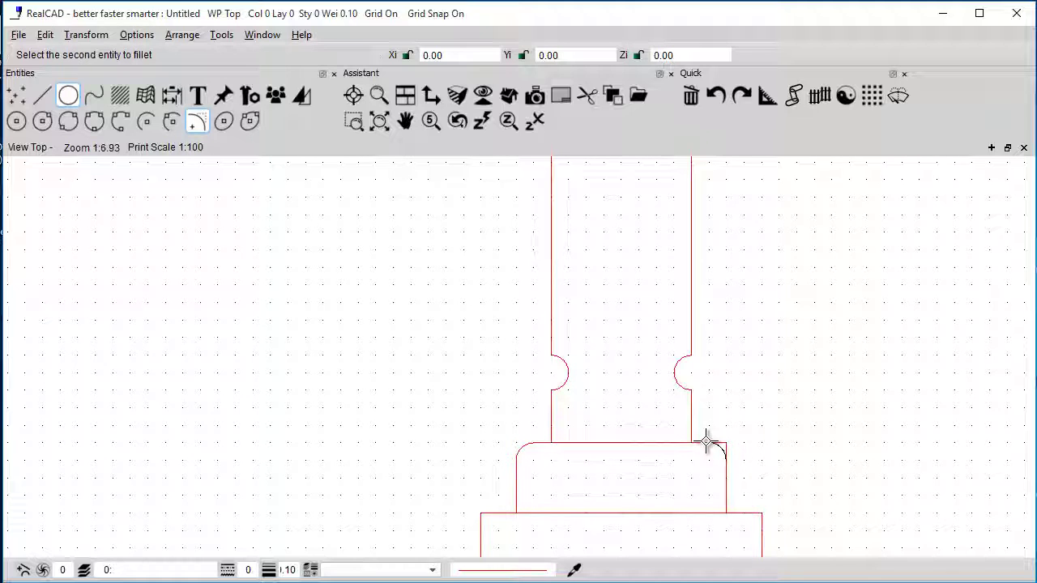
left_click(706, 442)
Fillet both upper corners of the 800 by 300 base rectangle with a radius of 100
middle_click_drag(559, 486, 546, 371)
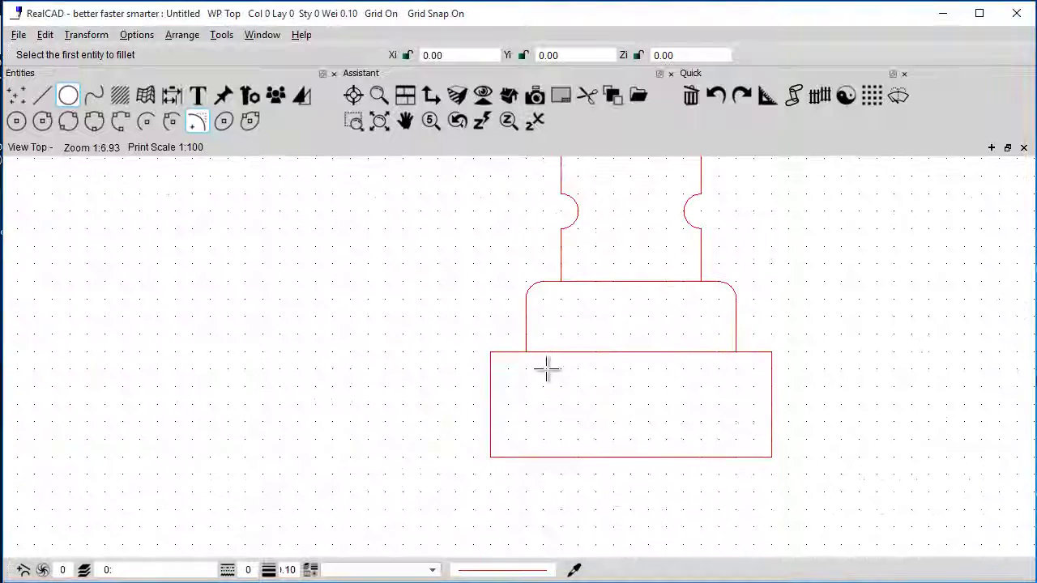
right_click(196, 123)
type("100")
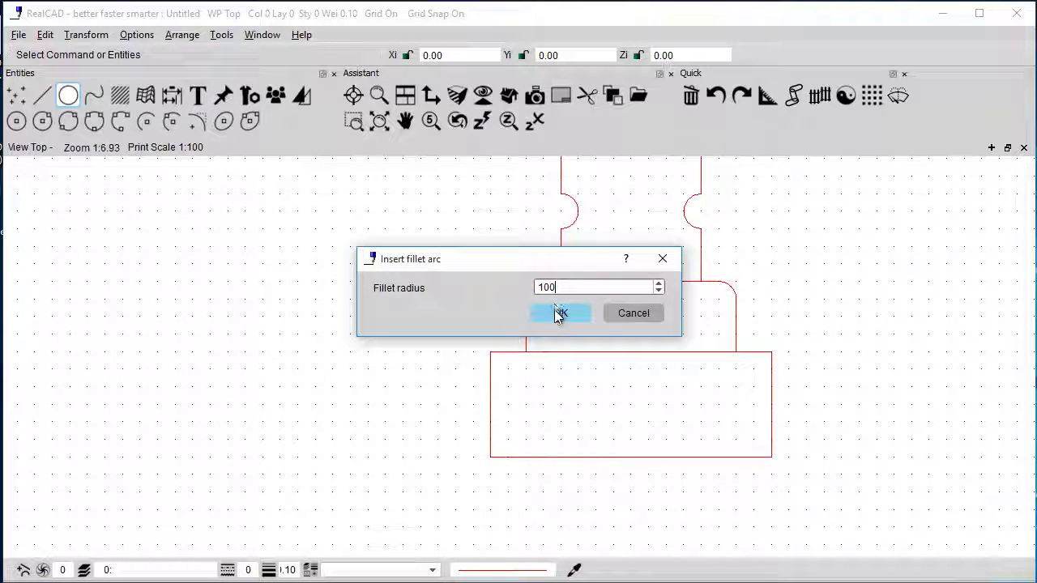
left_click(559, 313)
left_click(490, 381)
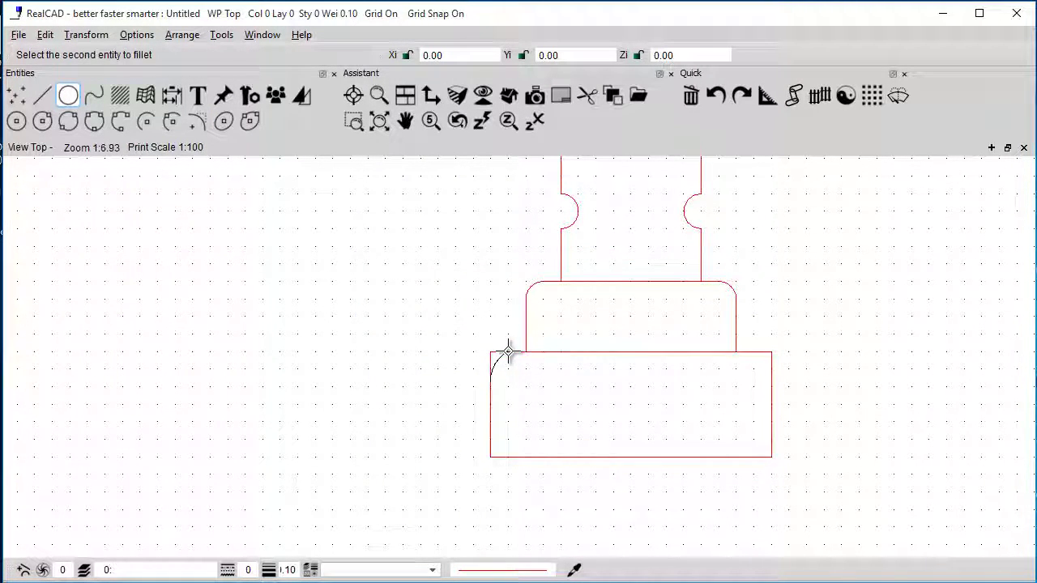
left_click(508, 352)
left_click(767, 381)
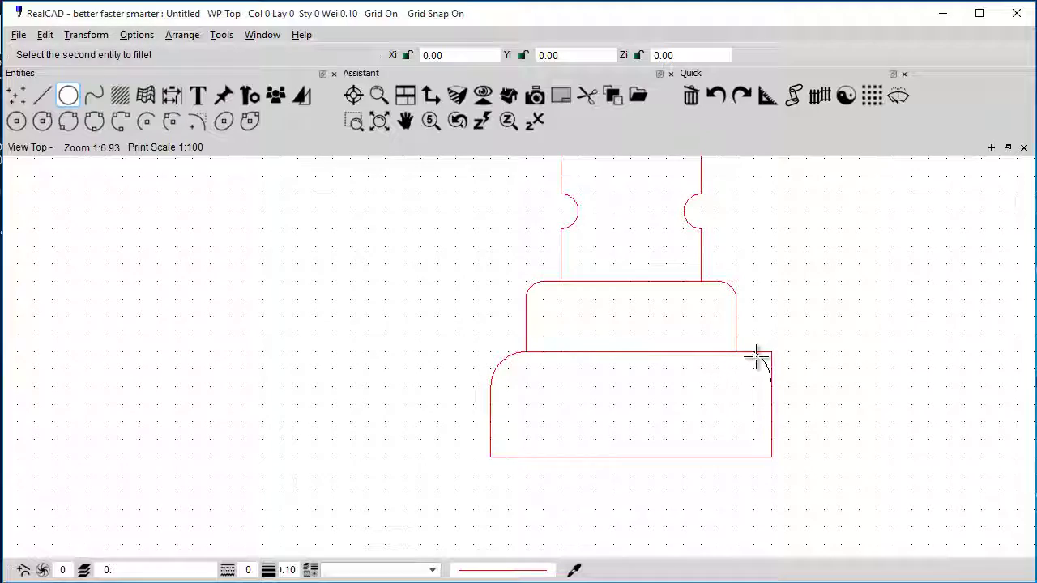
left_click(755, 353)
Fillet both lower corners of the topmost rectangle with the same radius of 100
scroll(461, 315, "down", 4)
middle_click_drag(491, 278, 530, 454)
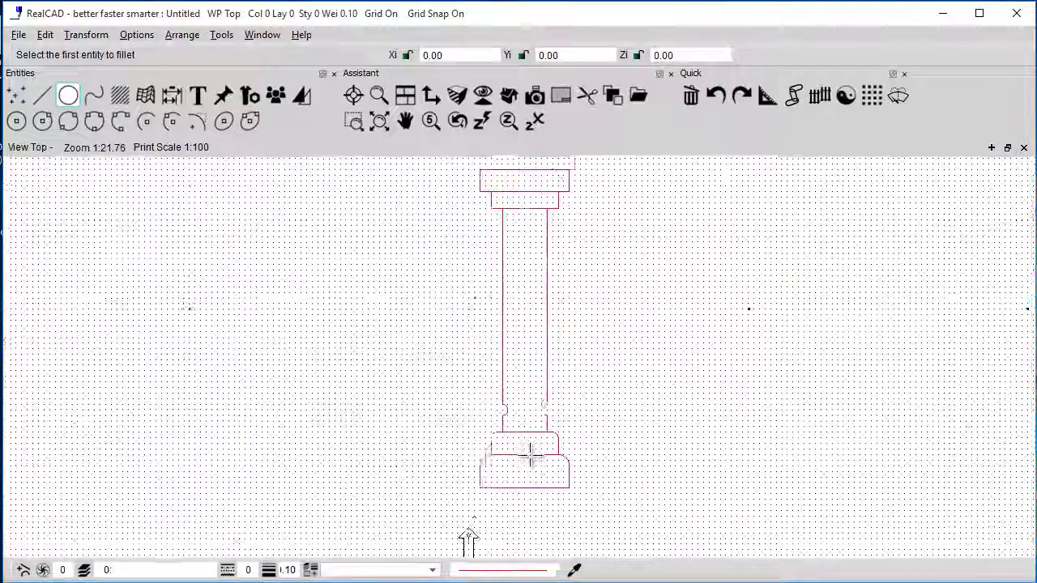
middle_click_drag(536, 343, 530, 366)
scroll(528, 405, "up", 6)
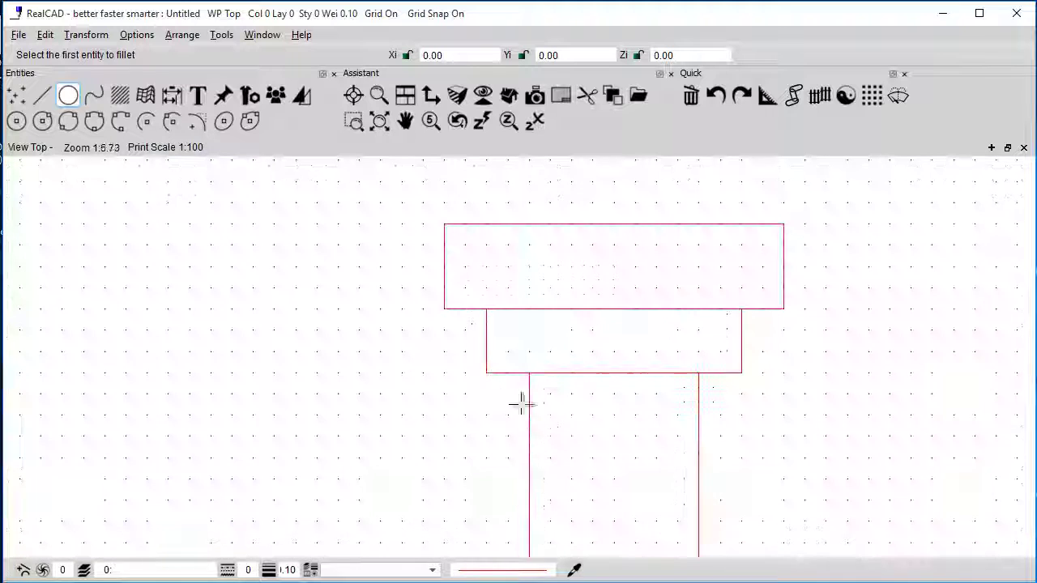
left_click(445, 275)
left_click(462, 308)
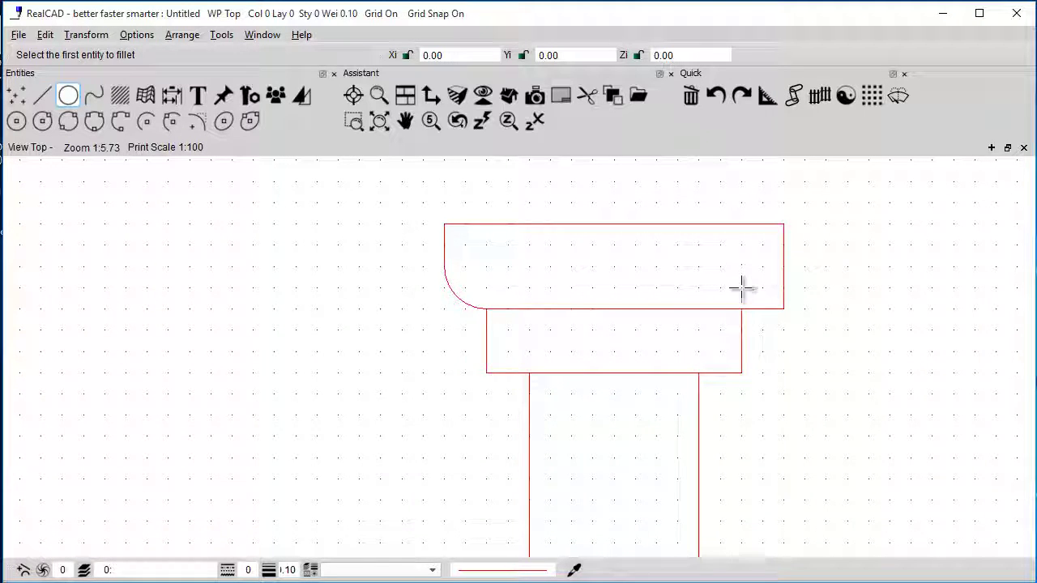
left_click(783, 281)
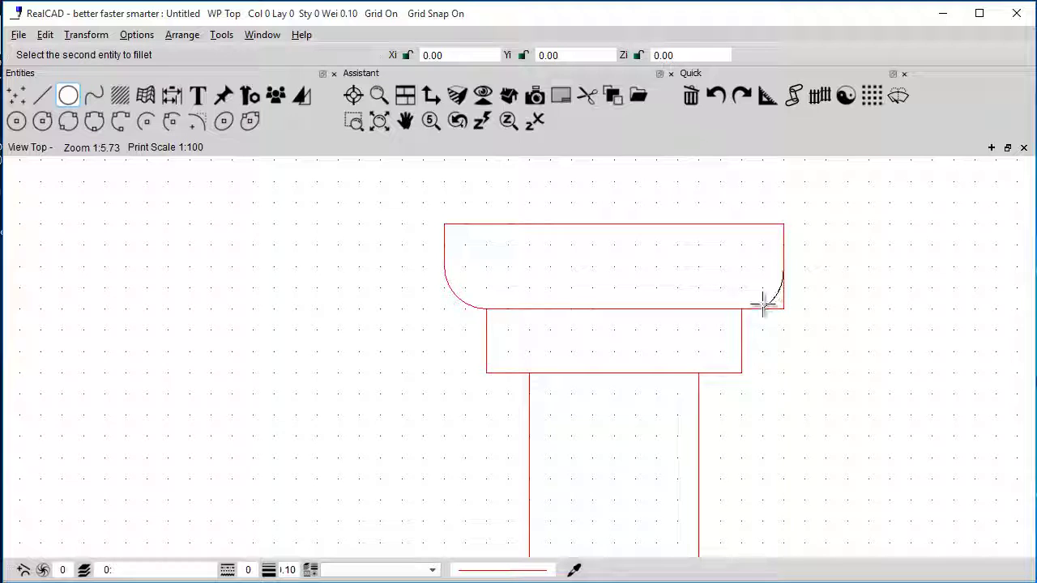
left_click(766, 308)
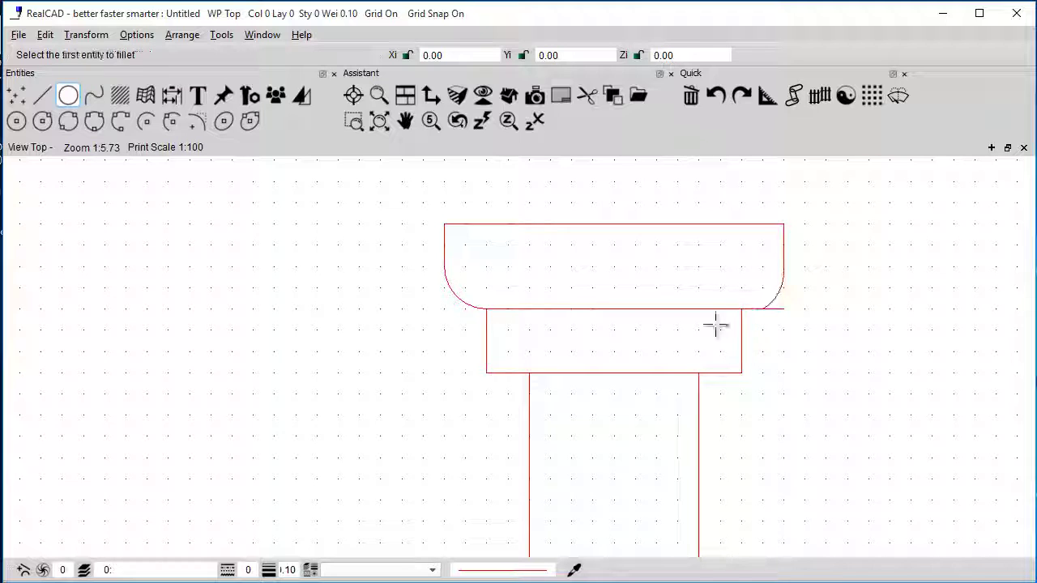
Delete the undersized fillet arc at the topmost rectangle's lower right corner and extend its right edge down to the corner
right_click(769, 309)
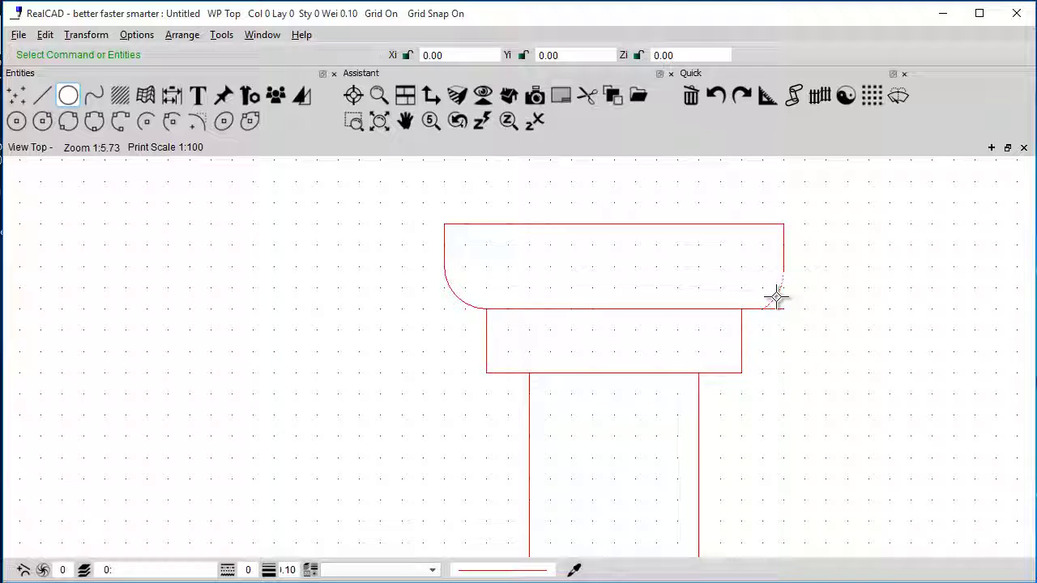
scroll(783, 315, "up", 1)
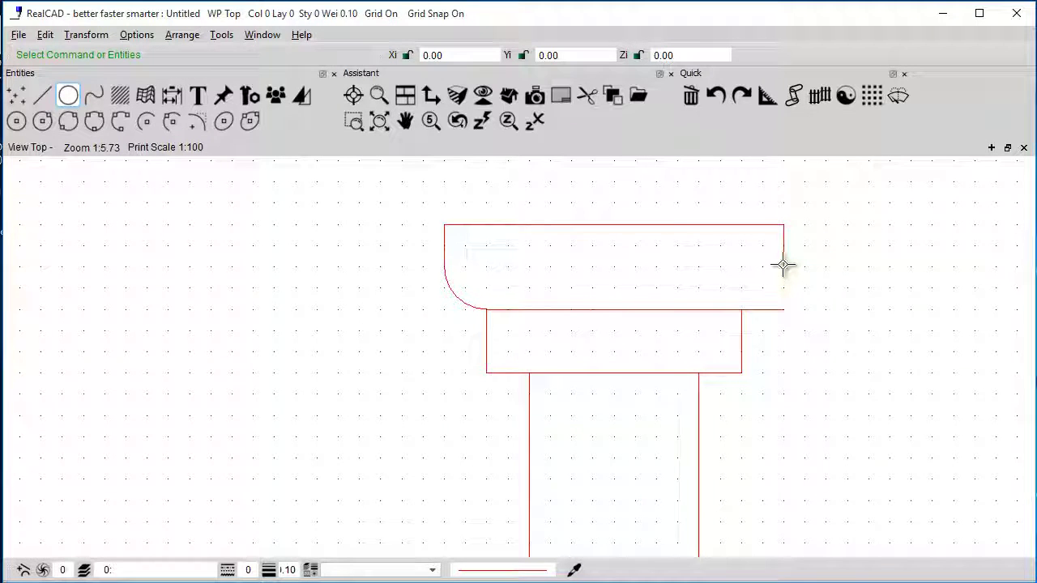
right_click(782, 270)
left_click(803, 294)
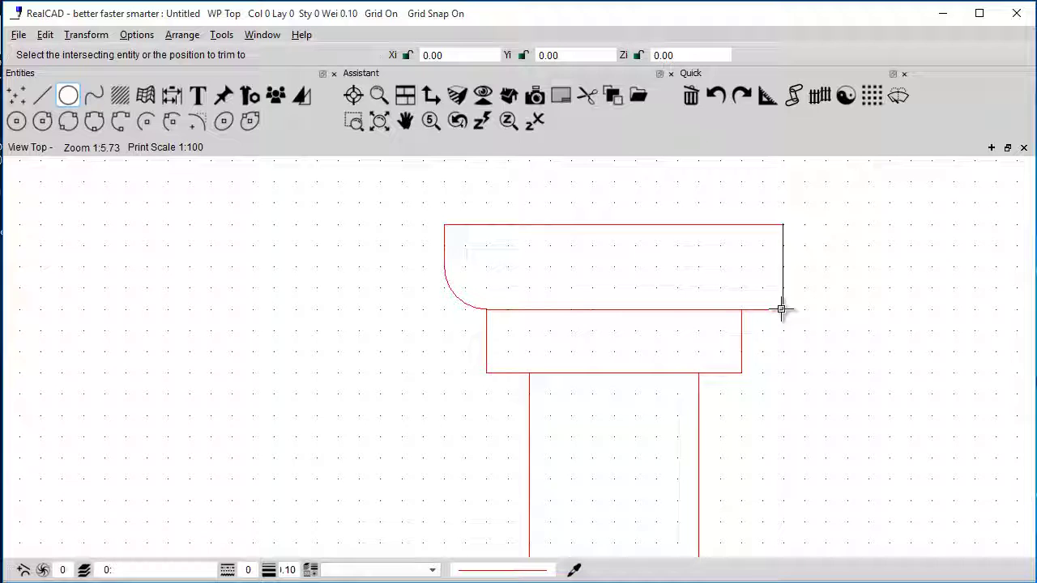
left_click(782, 309)
Fillet the lower right corner of the topmost rectangle with a radius of 100
left_click(196, 122)
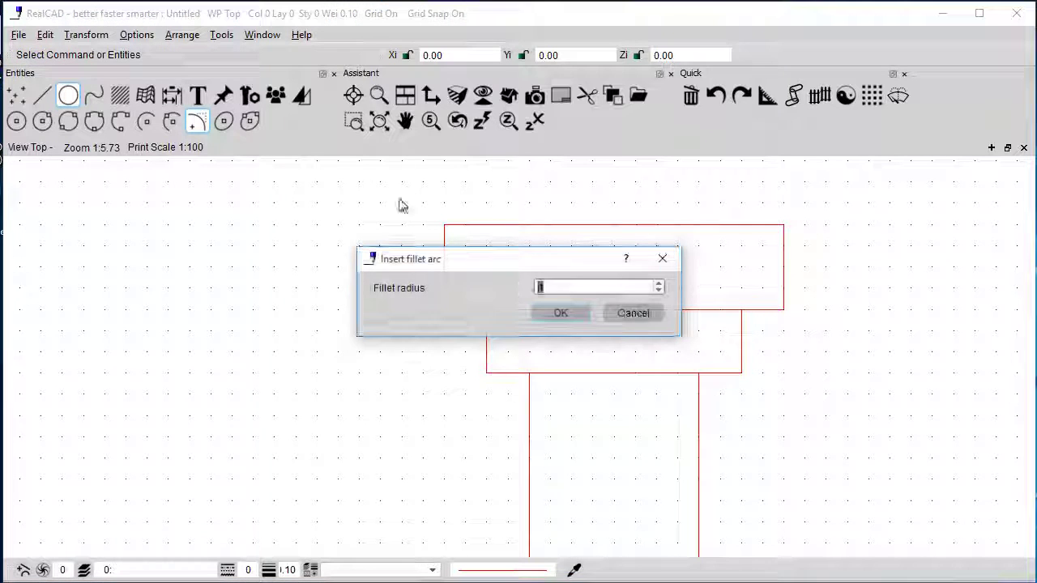
type("00")
left_click(559, 311)
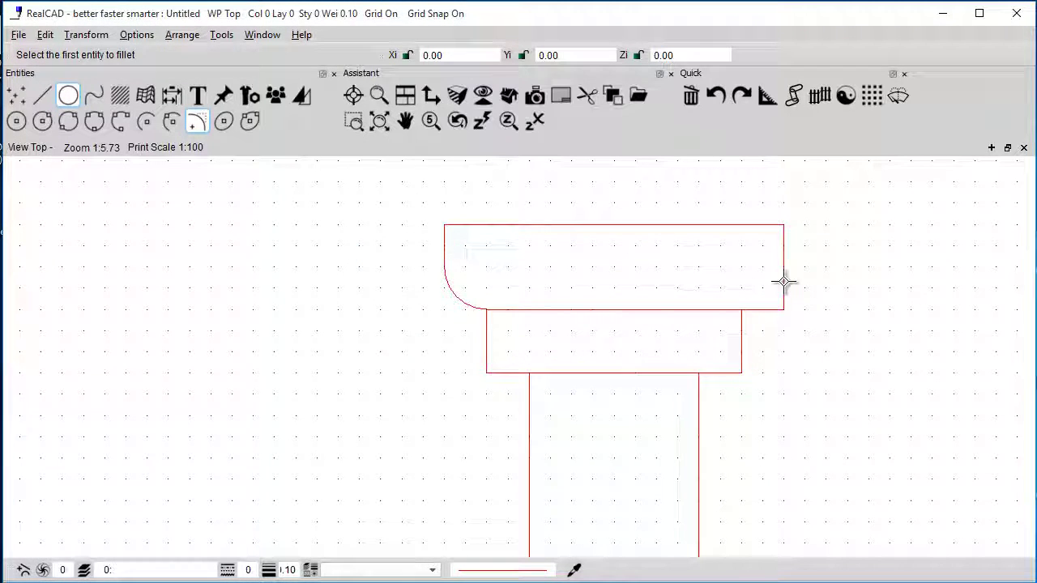
left_click(784, 281)
left_click(753, 309)
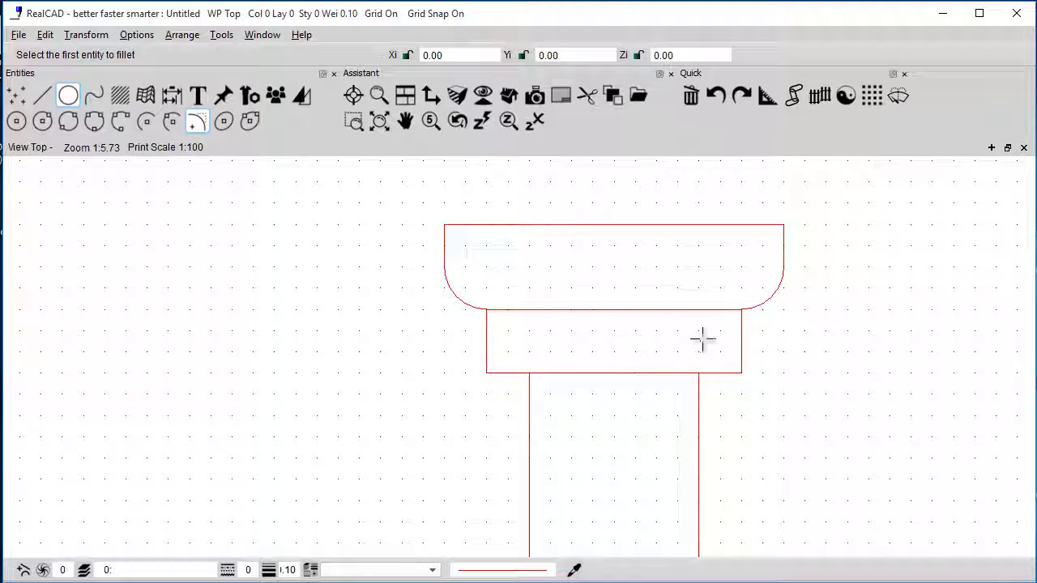
Fillet both lower corners of the rectangle between the topmost rectangle and the shaft with a radius of 50
left_click(200, 118)
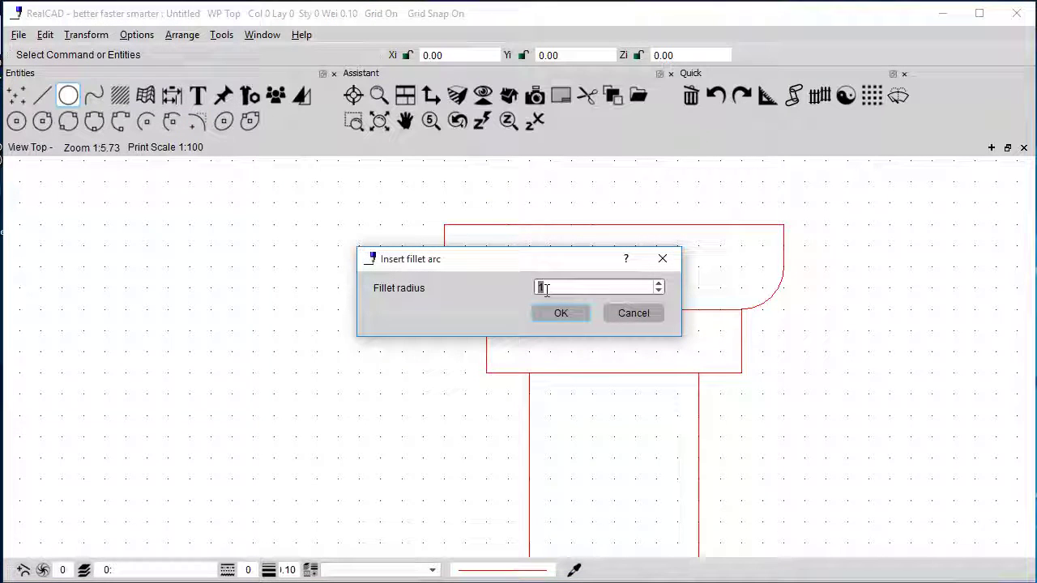
type("00")
left_click(541, 316)
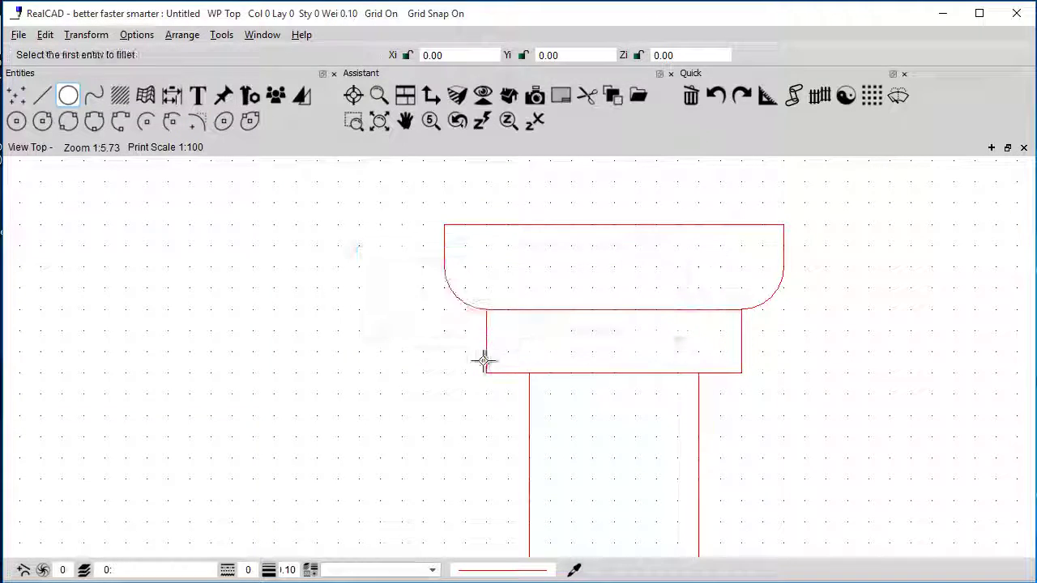
left_click(502, 368)
left_click(506, 370)
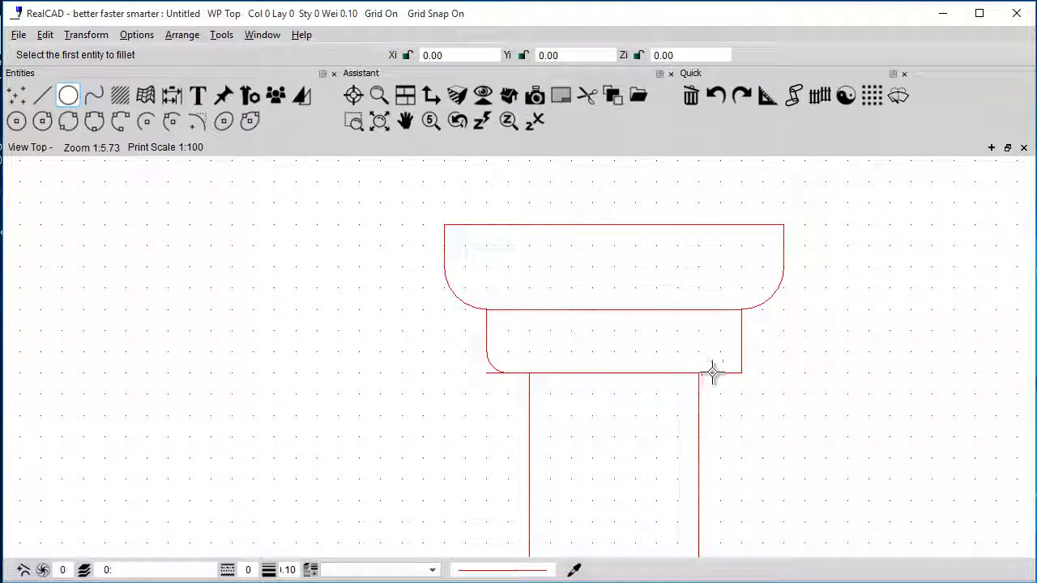
left_click(723, 371)
left_click(742, 350)
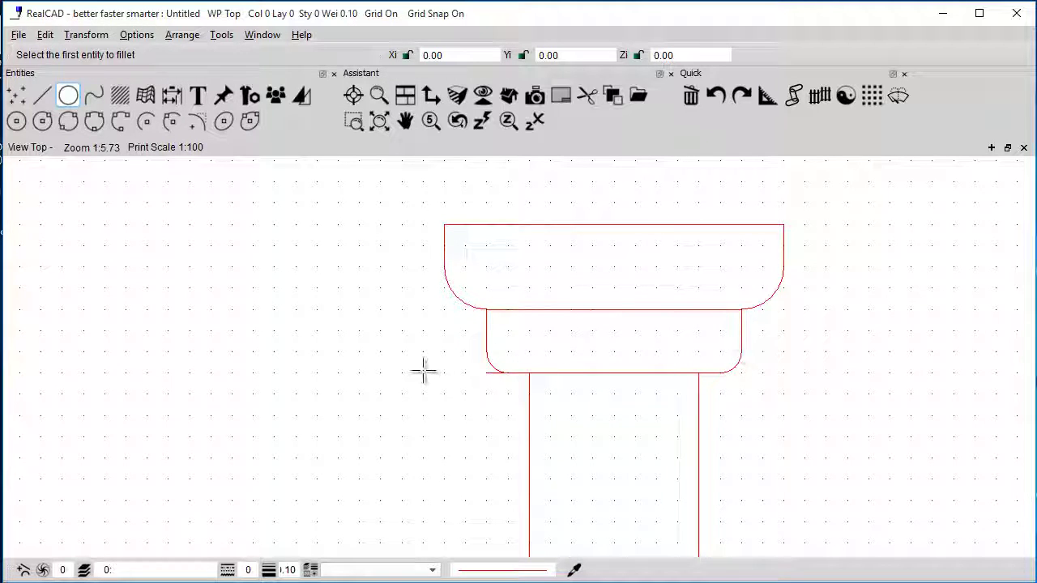
Trim the leftover line end outside the lower left fillet of the rectangle above the shaft
key("Escape")
right_click(487, 374)
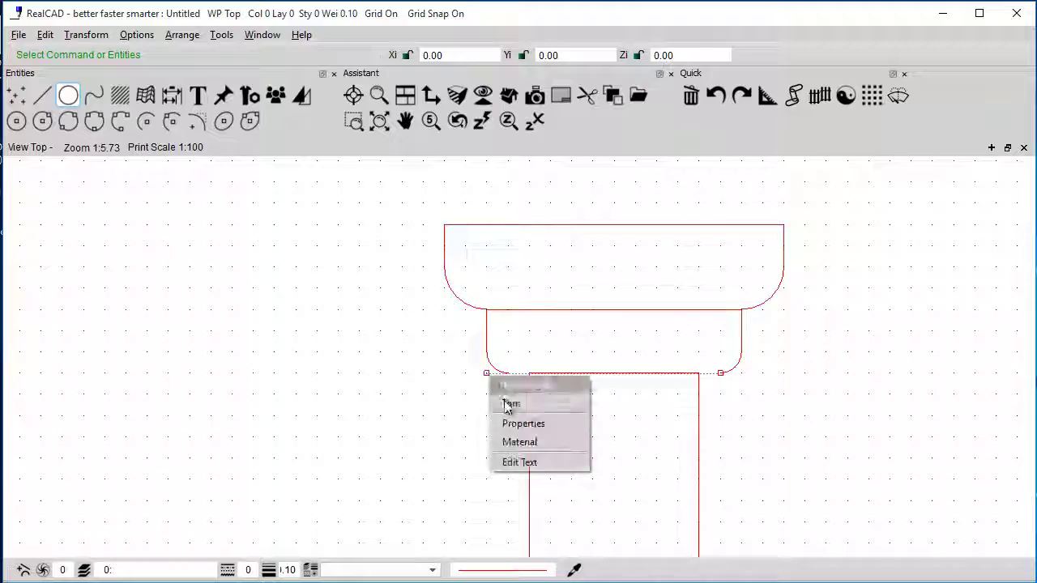
left_click(510, 399)
left_click(508, 372)
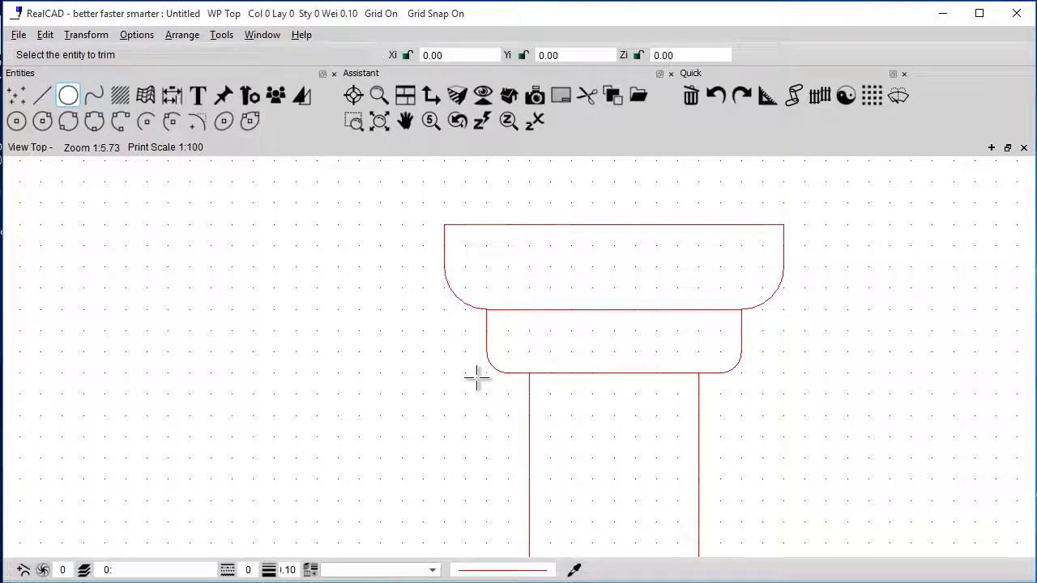
key("Escape")
Add chained vertical dimensions left of the column, from the shaft's top through both ends of the notch to the shaft's bottom
scroll(443, 424, "down", 5)
scroll(504, 348, "up", 3)
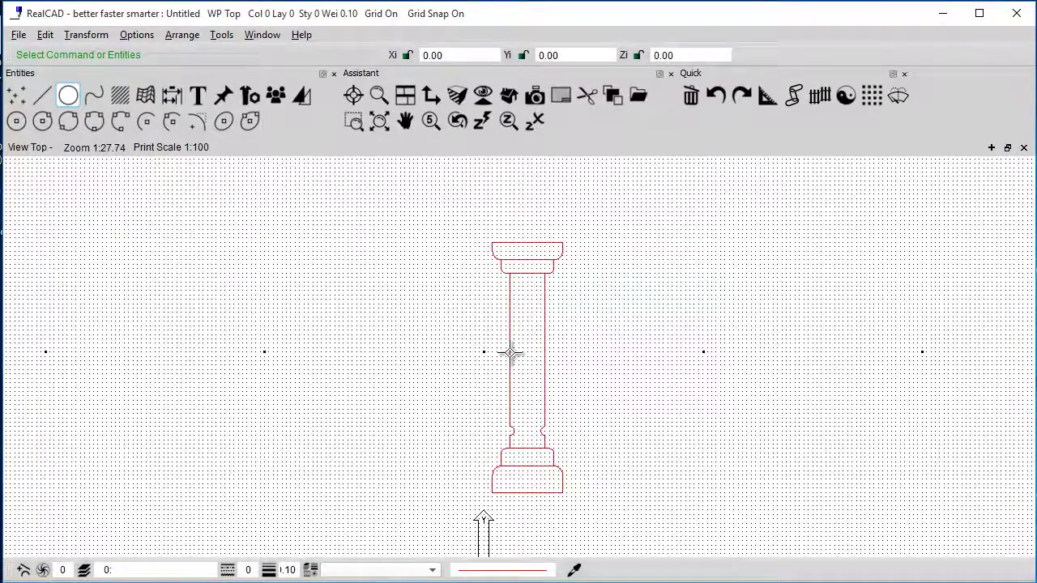
middle_click_drag(488, 352, 451, 340)
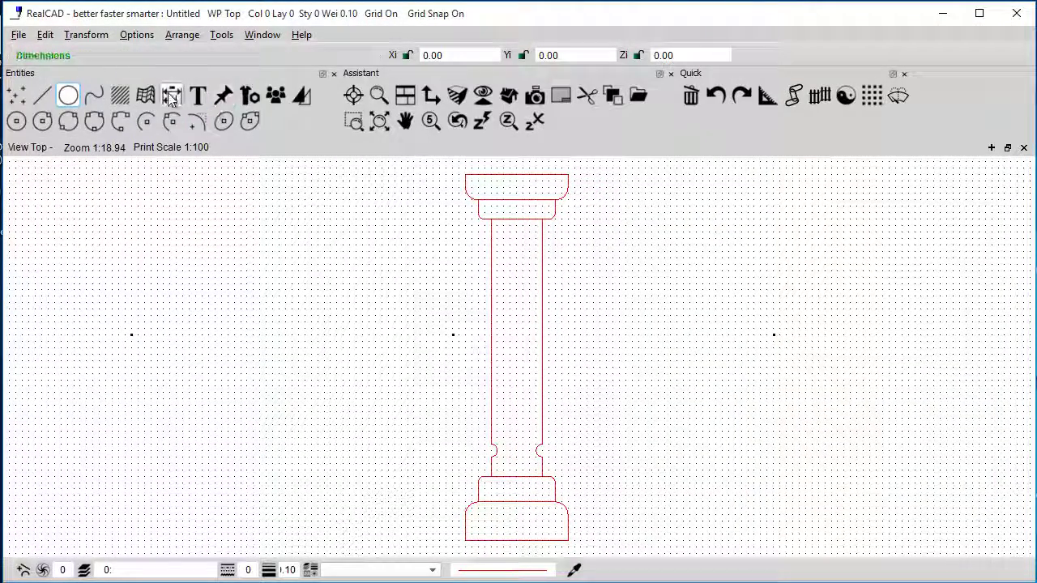
left_click(171, 95)
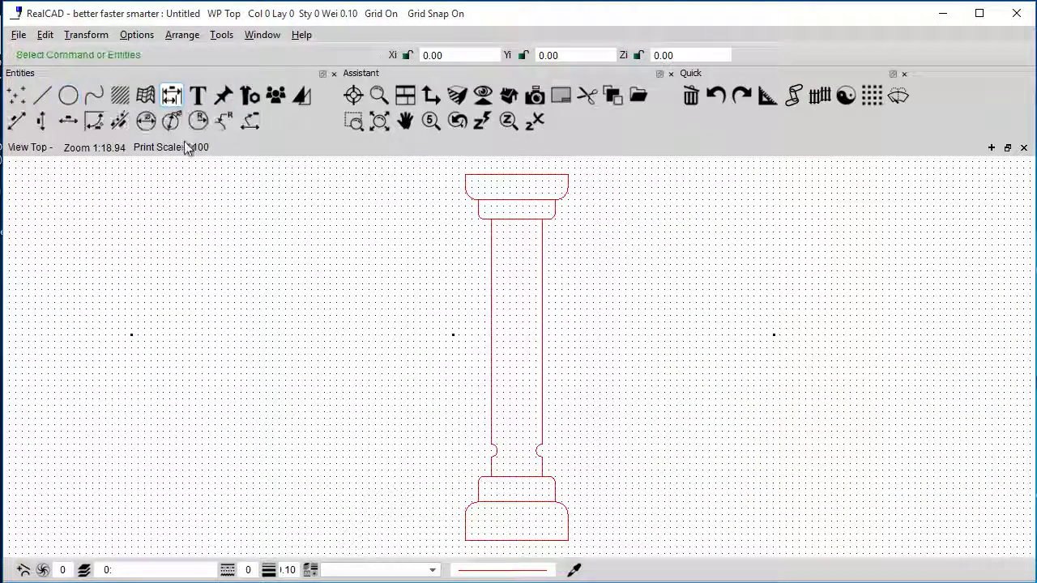
left_click(41, 123)
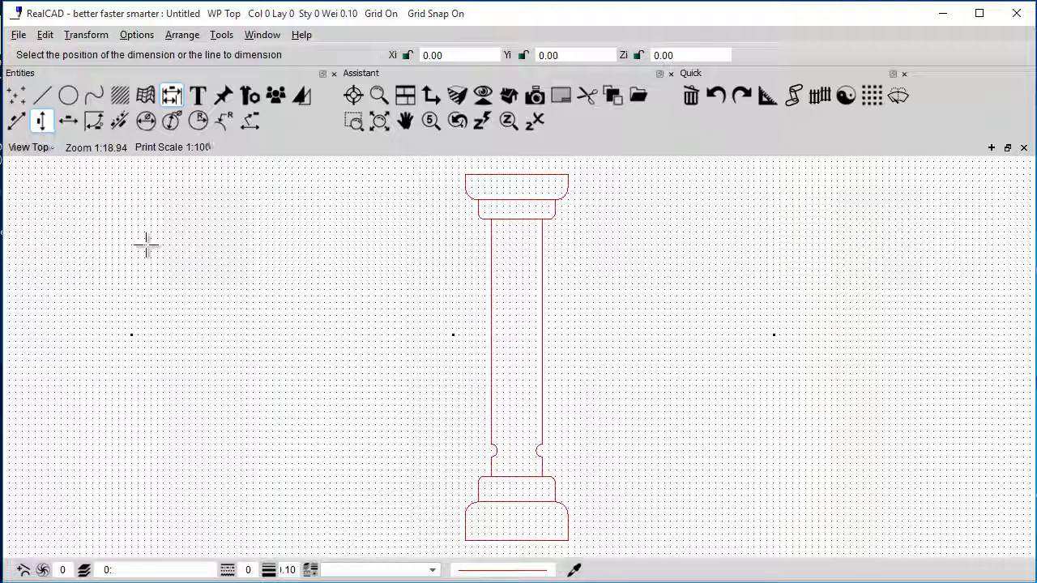
left_click(376, 304)
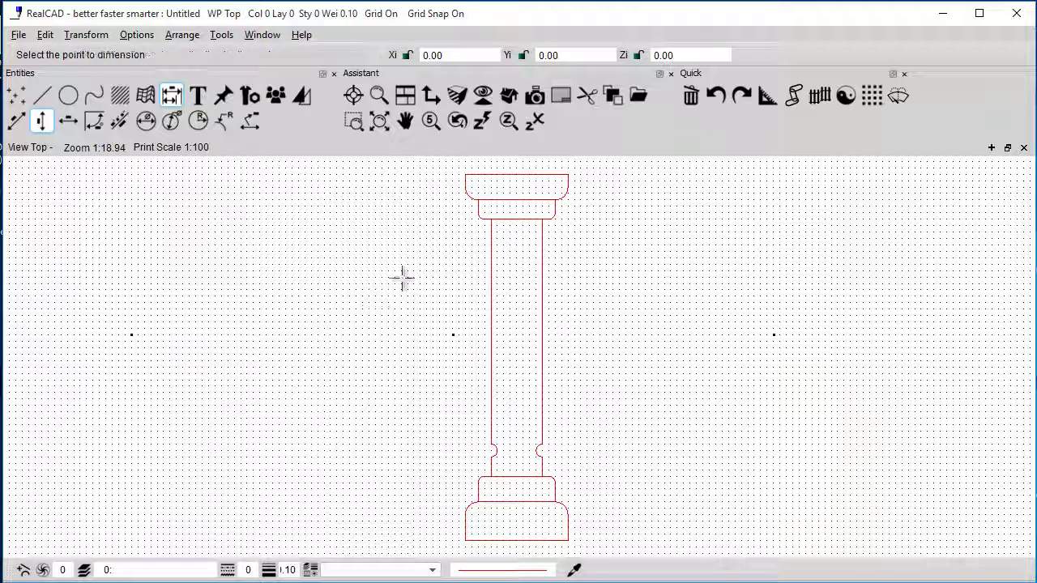
left_click(482, 219)
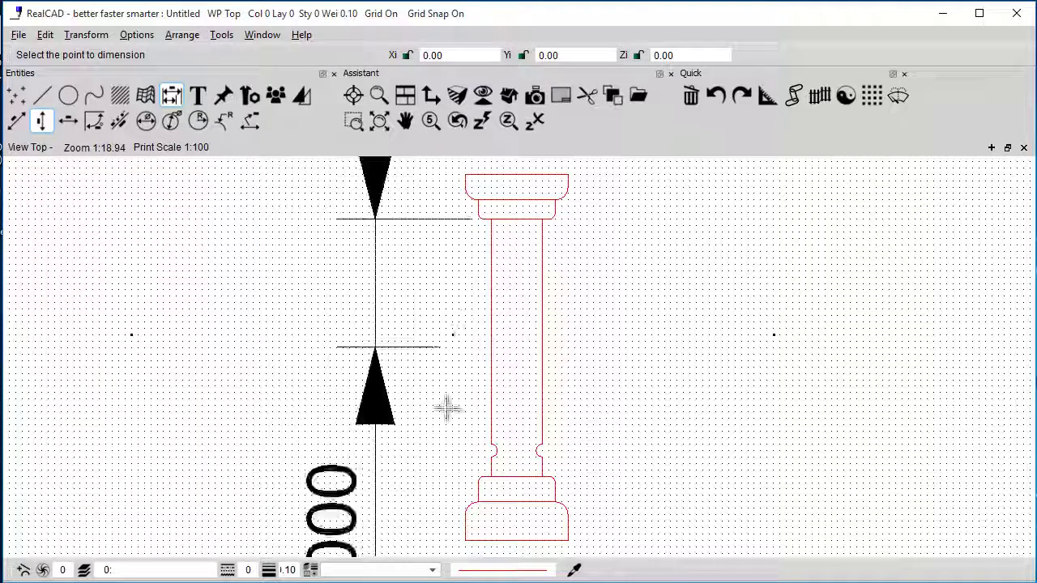
left_click(490, 444)
left_click(490, 456)
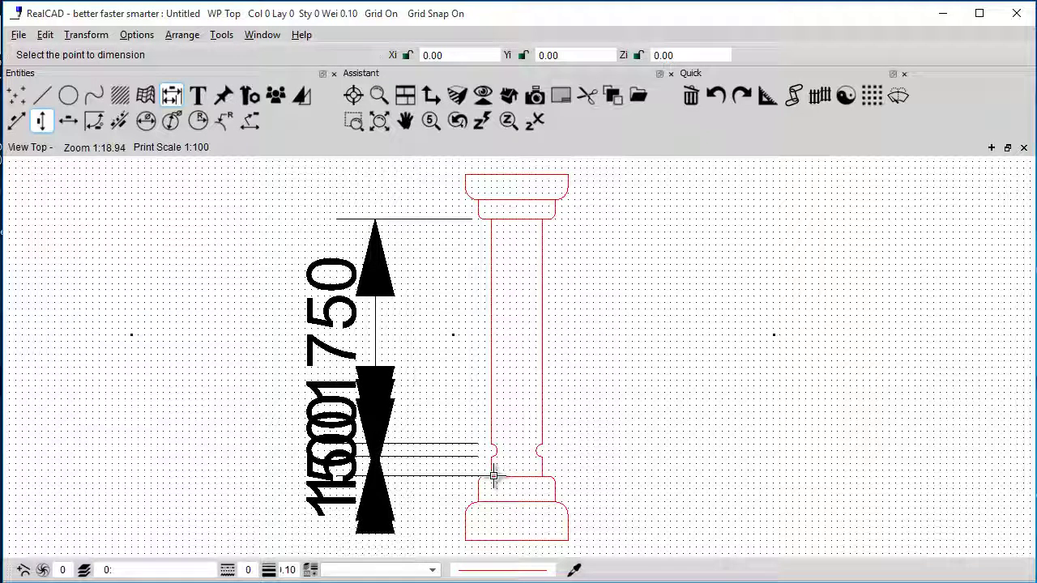
left_click(490, 476)
right_click(229, 407)
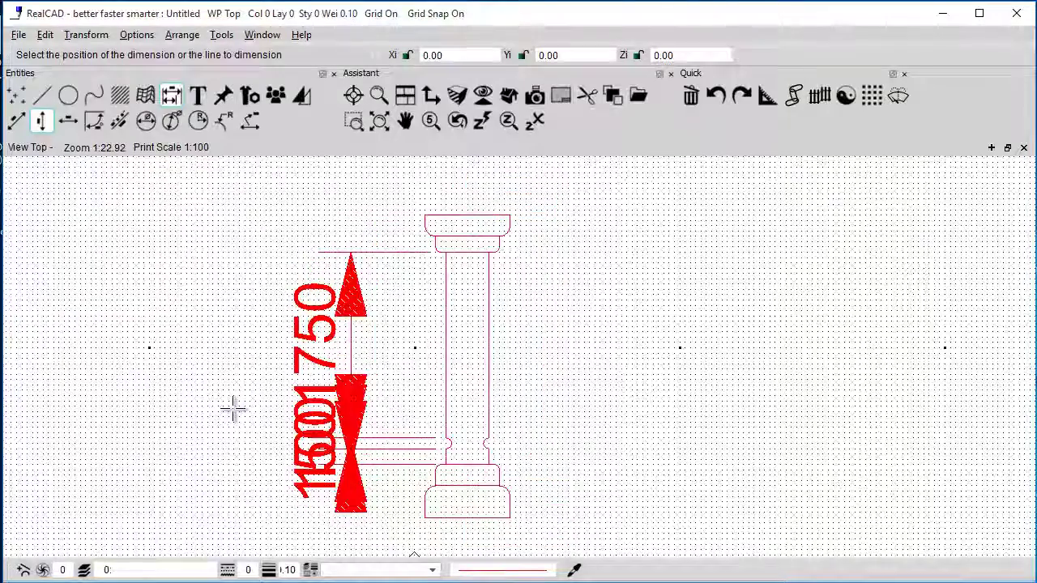
Try print scales of 1:1 and 1:10 to reduce the size of the dimension text and arrows
left_click(196, 151)
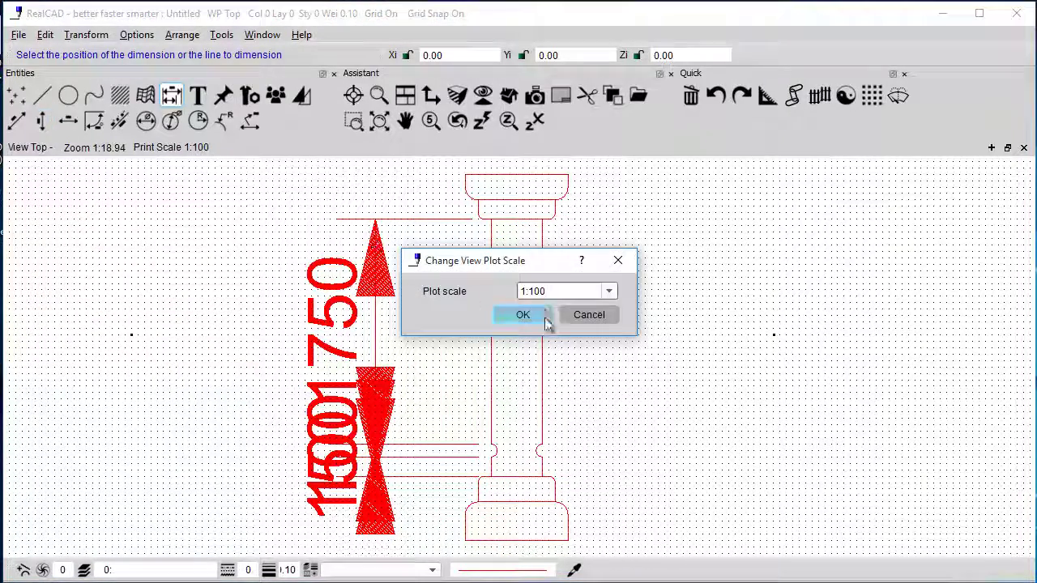
left_click(518, 315)
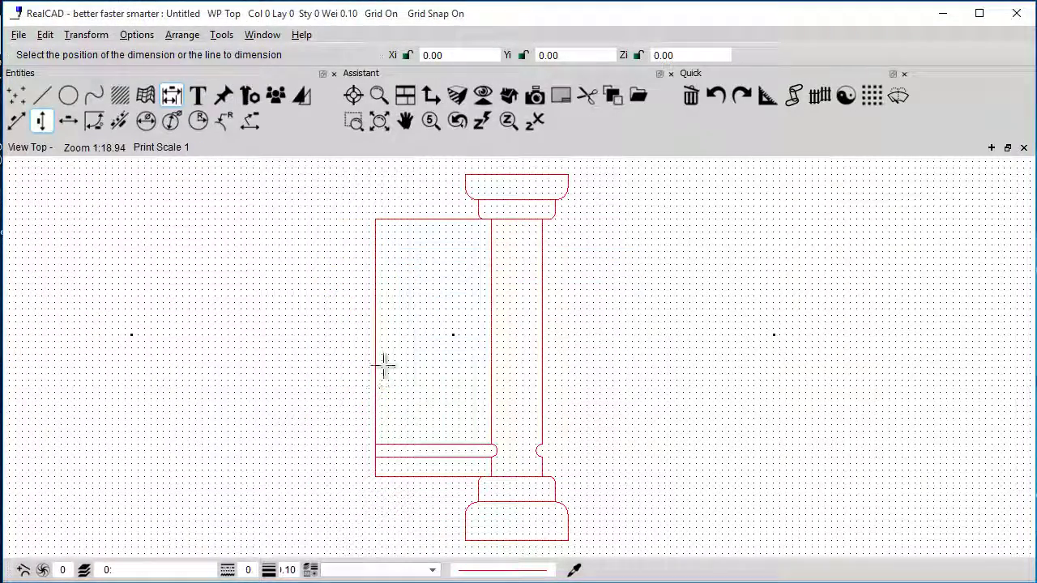
left_click(185, 154)
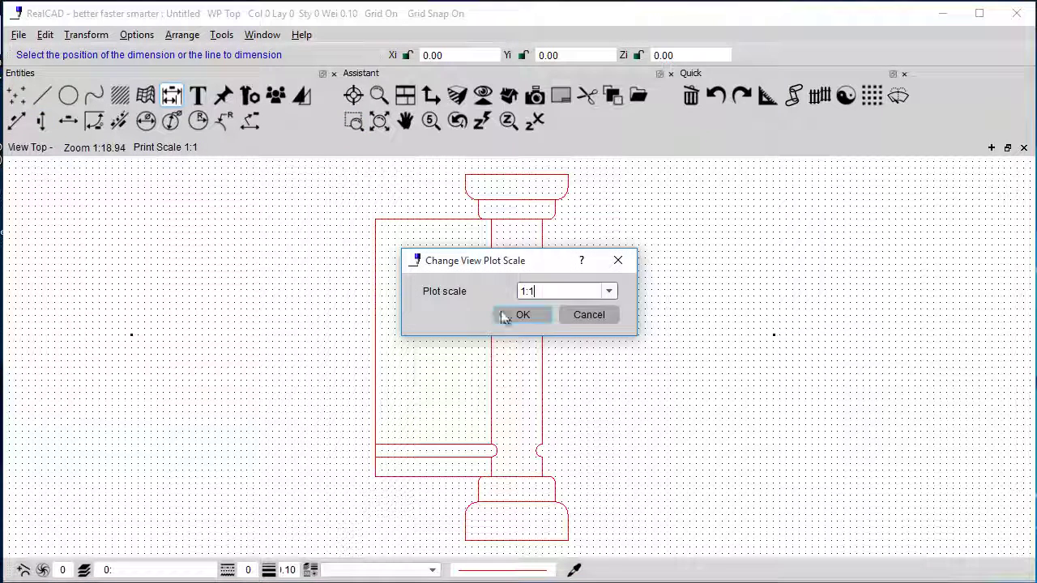
type("0")
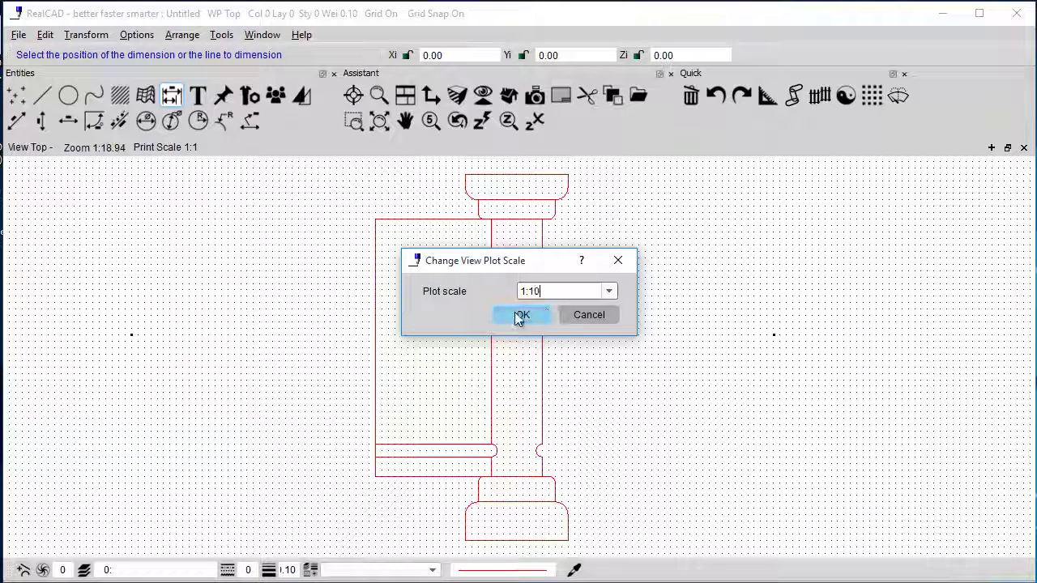
left_click(547, 314)
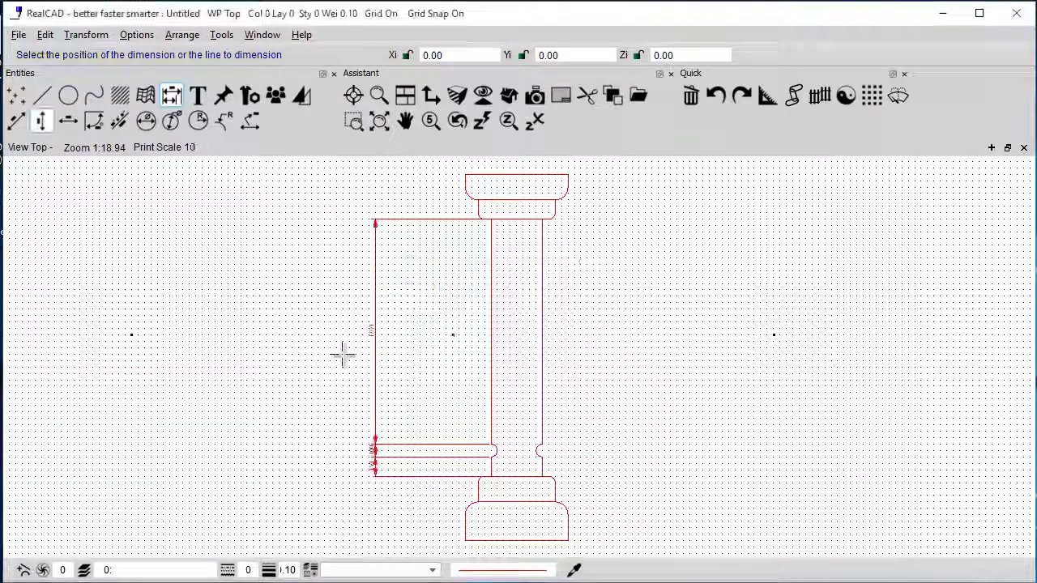
Try print scales of 1:30 and 1:20 and check how legible the small notch dimensions are
left_click(187, 146)
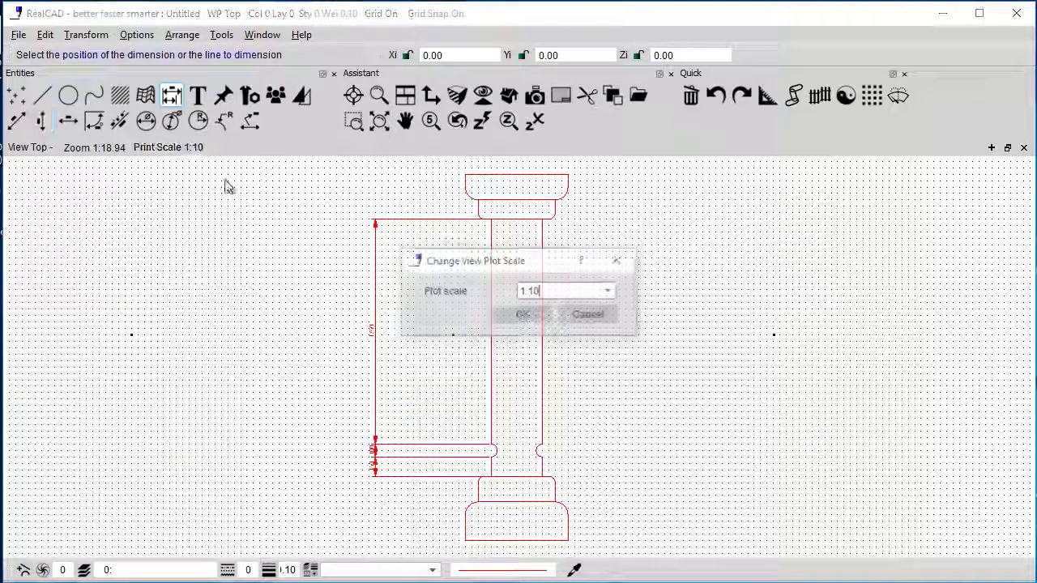
type("30")
left_click(531, 315)
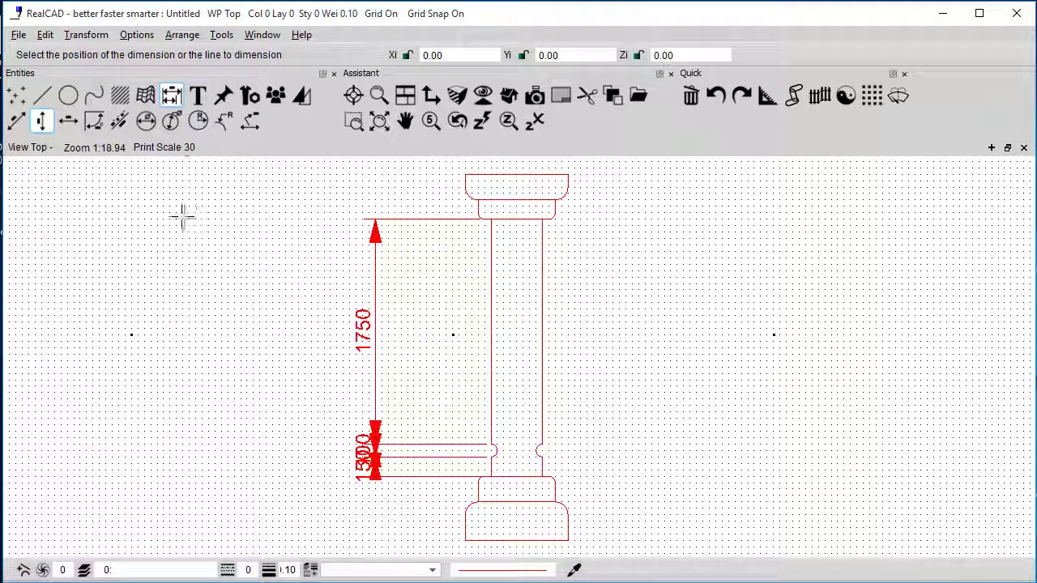
left_click(194, 147)
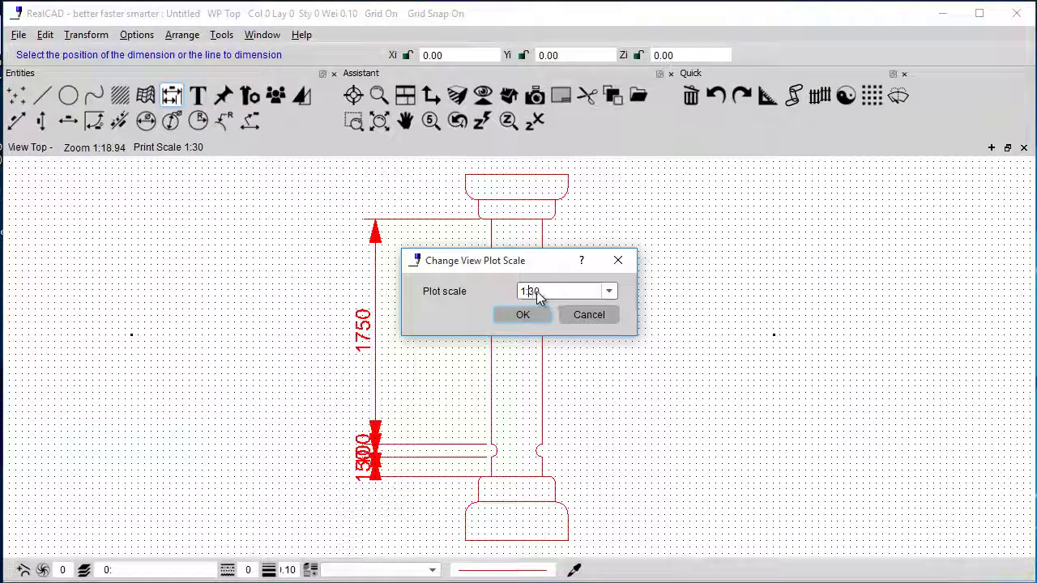
type("20")
left_click(518, 315)
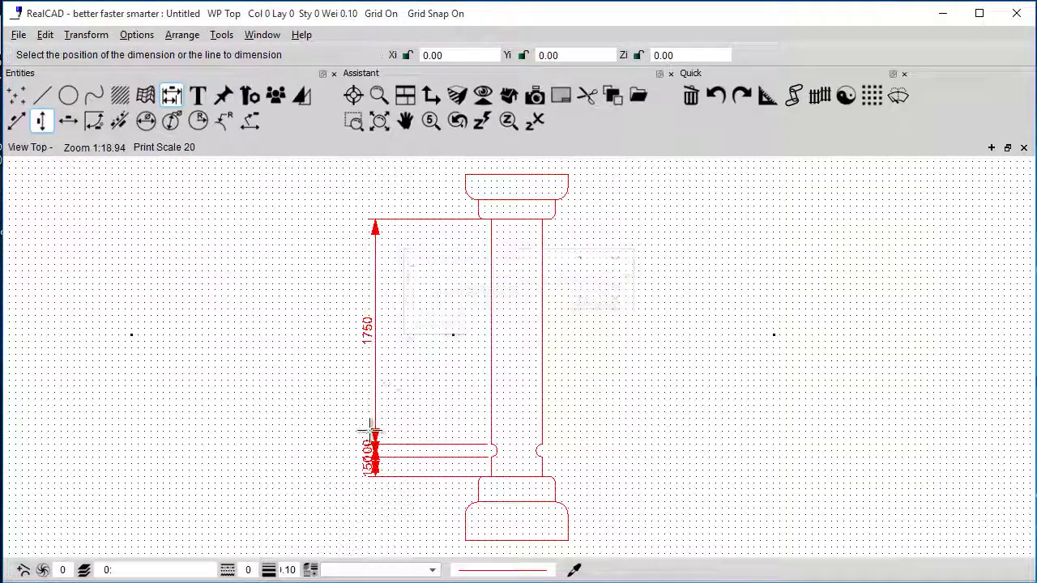
scroll(363, 439, "up", 3)
scroll(363, 439, "down", 3)
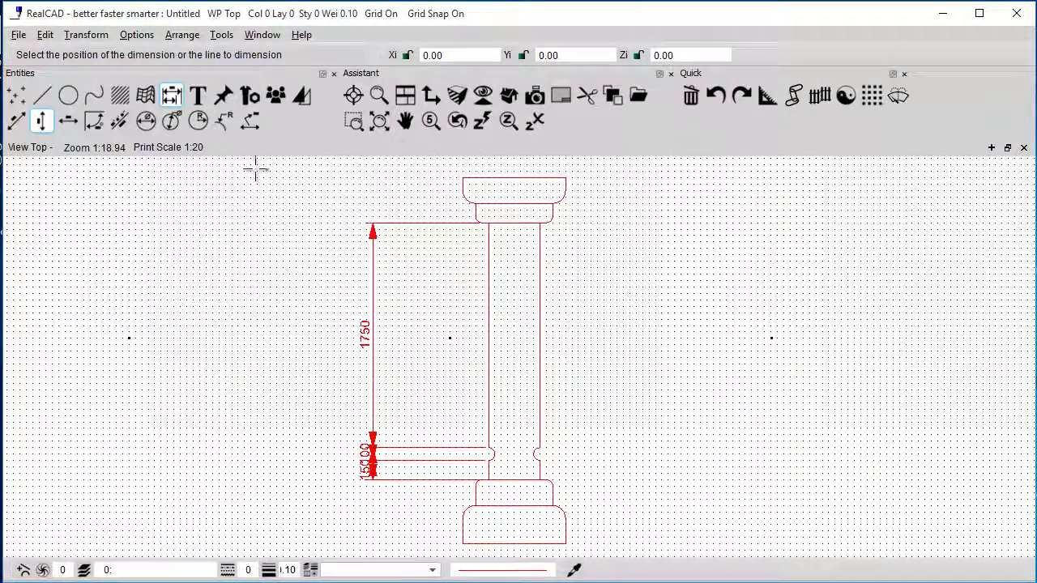
Set the view's print scale to 1:10 and check the dimension text and arrows near the notch
left_click(194, 148)
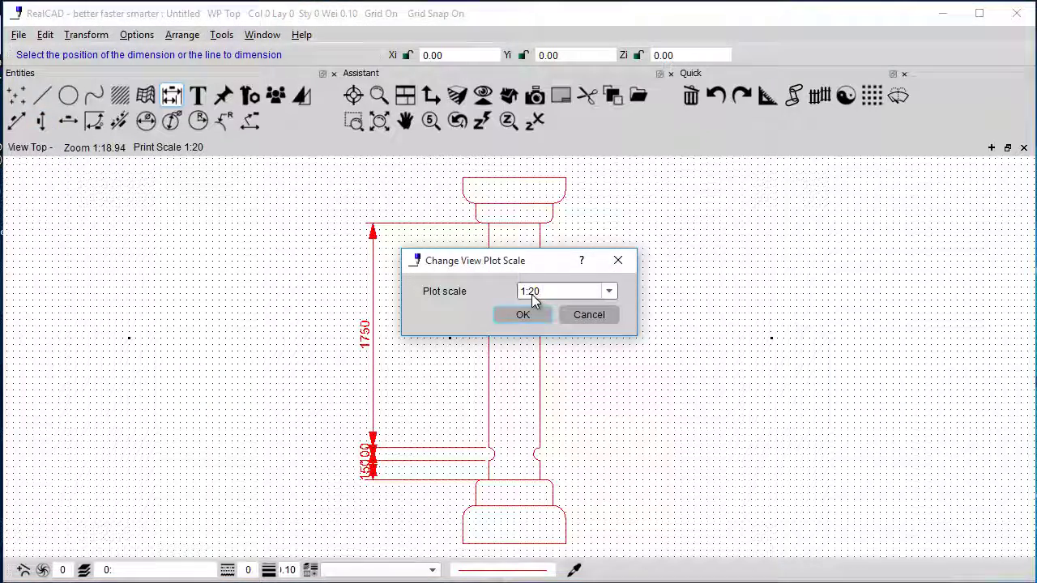
type("10")
left_click(523, 315)
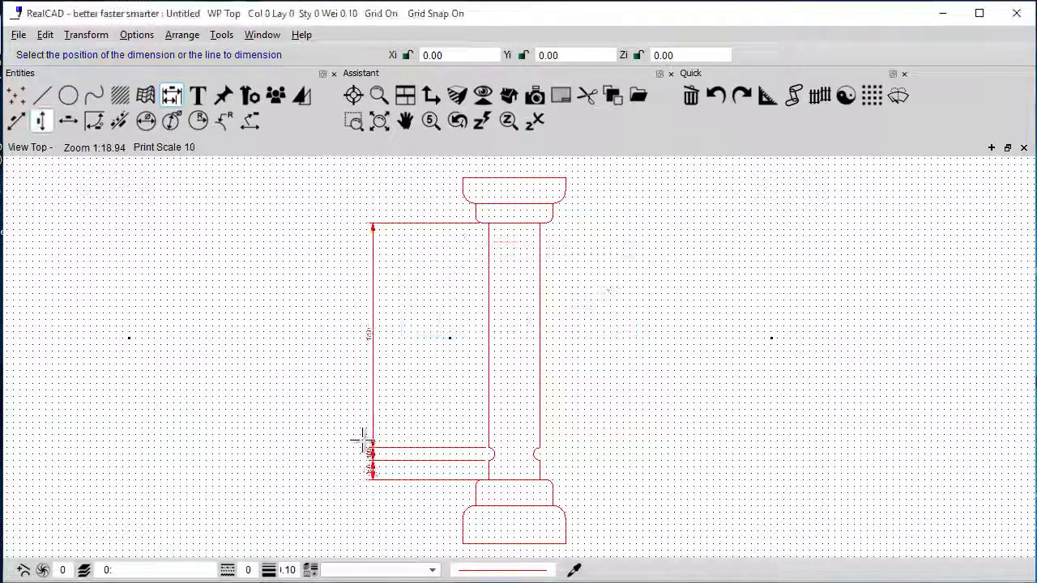
scroll(361, 445, "up", 5)
scroll(363, 454, "down", 5)
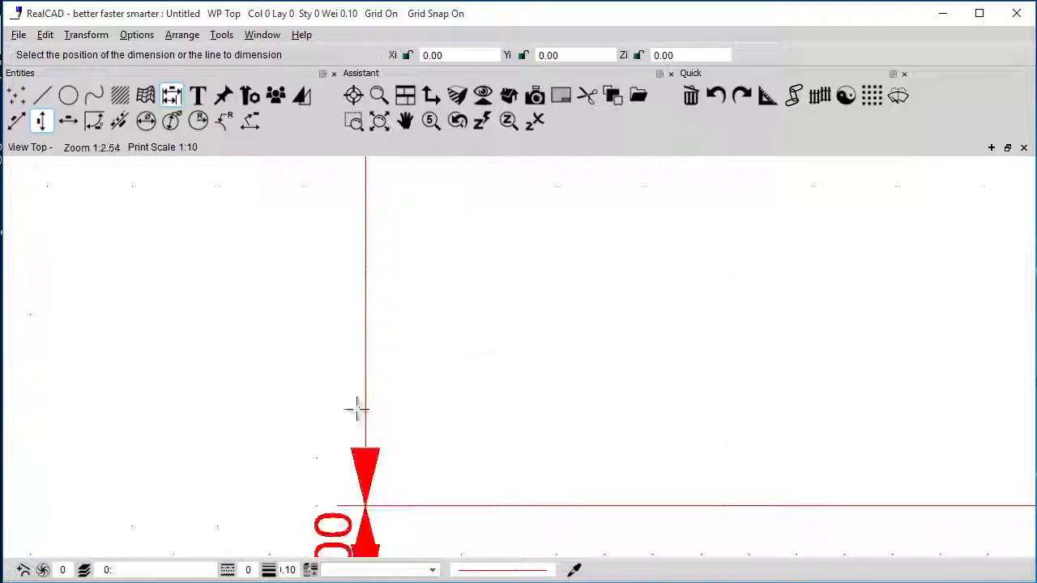
scroll(500, 330, "down", 4)
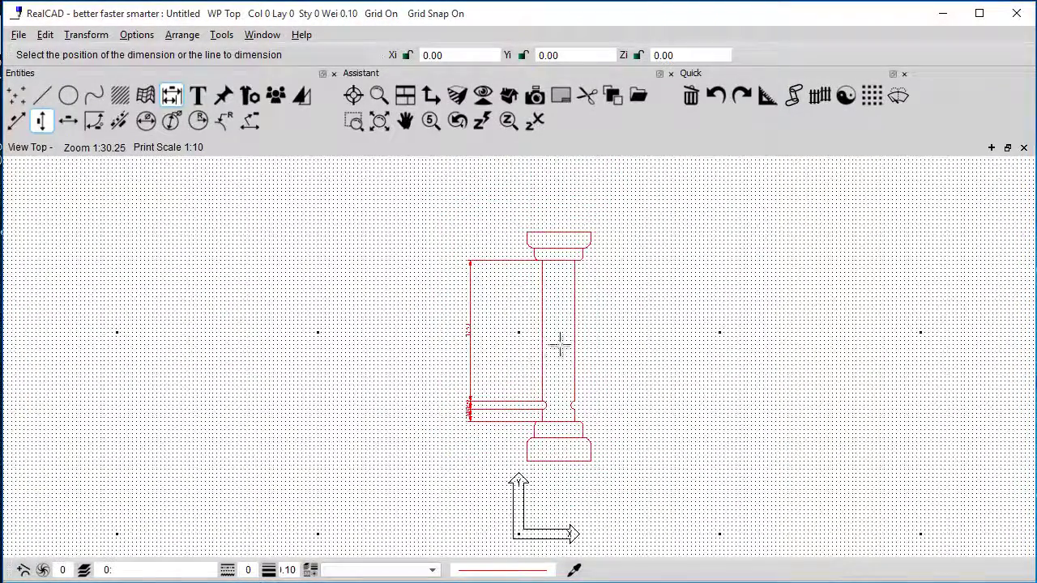
scroll(539, 343, "up", 1)
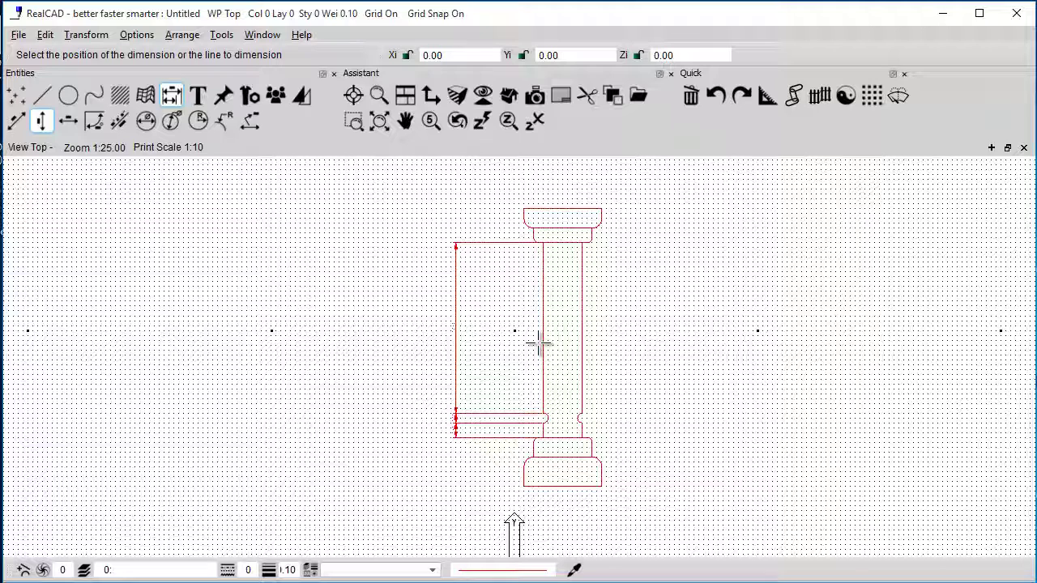